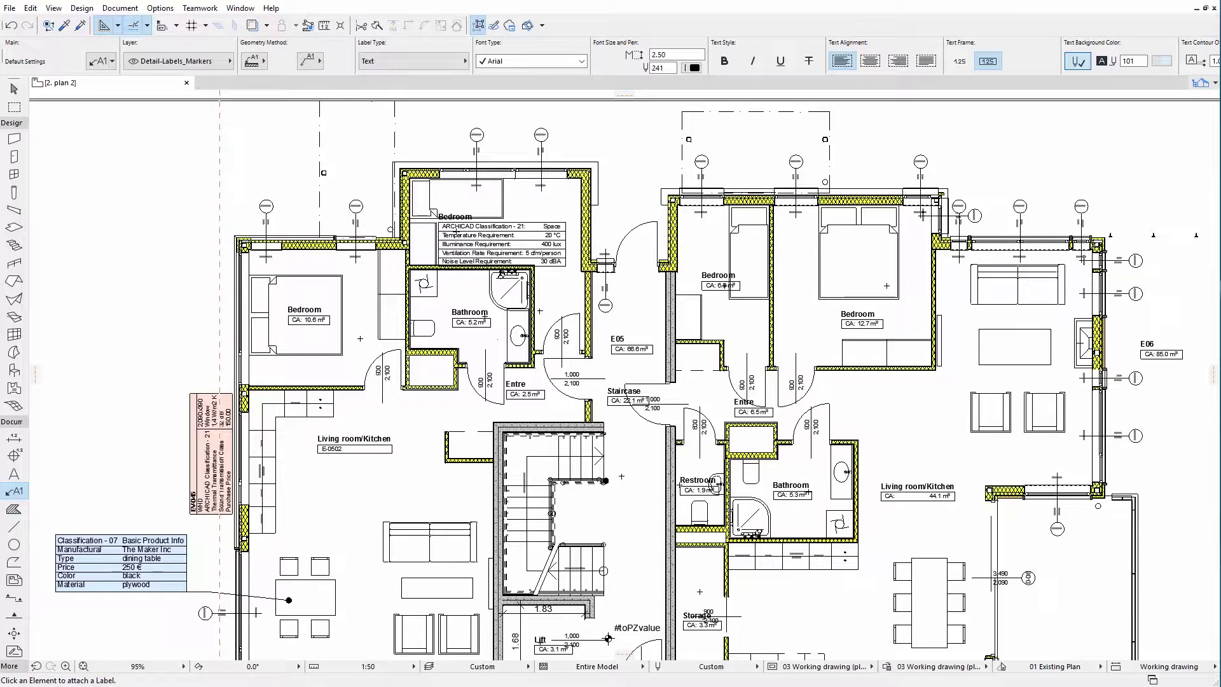
Review the Basic Product Info classification and its Furniture Product Info property availability.
click(163, 12)
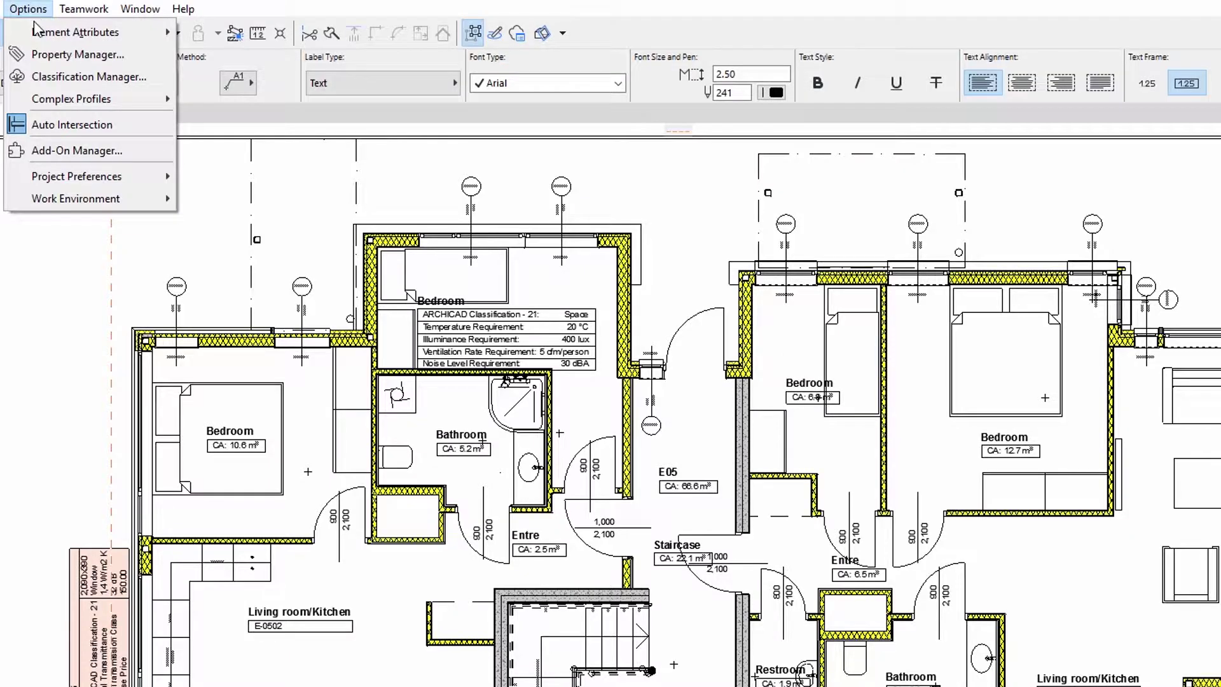
click(40, 70)
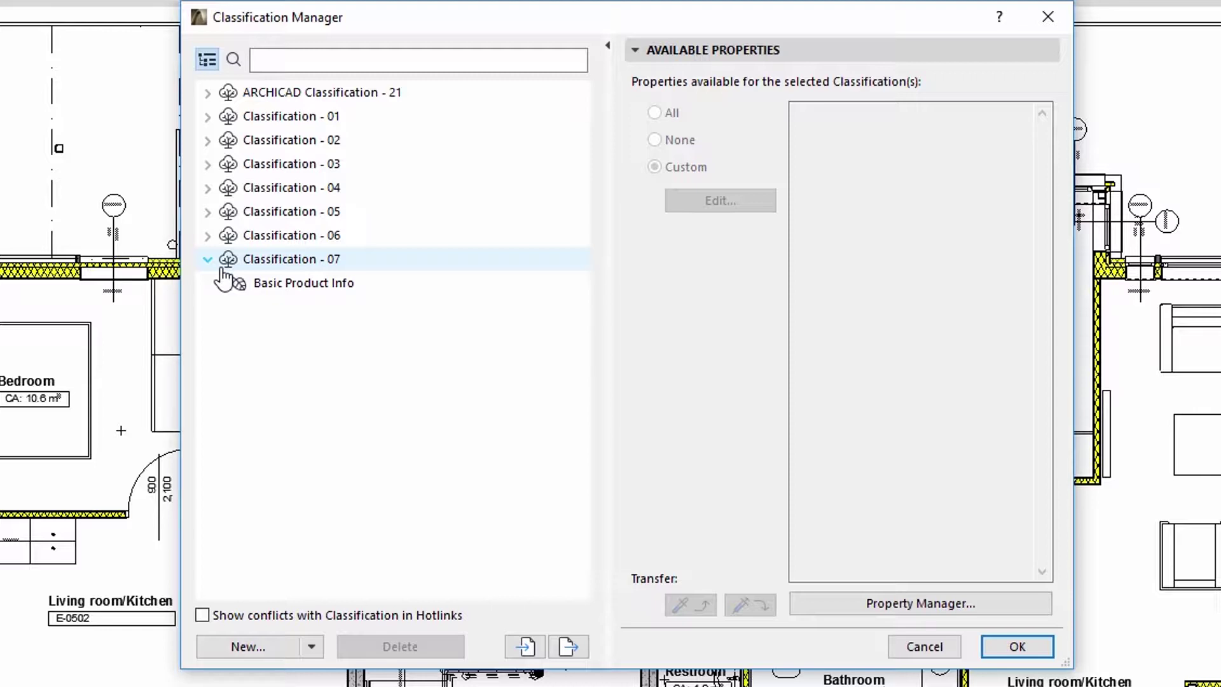
click(282, 285)
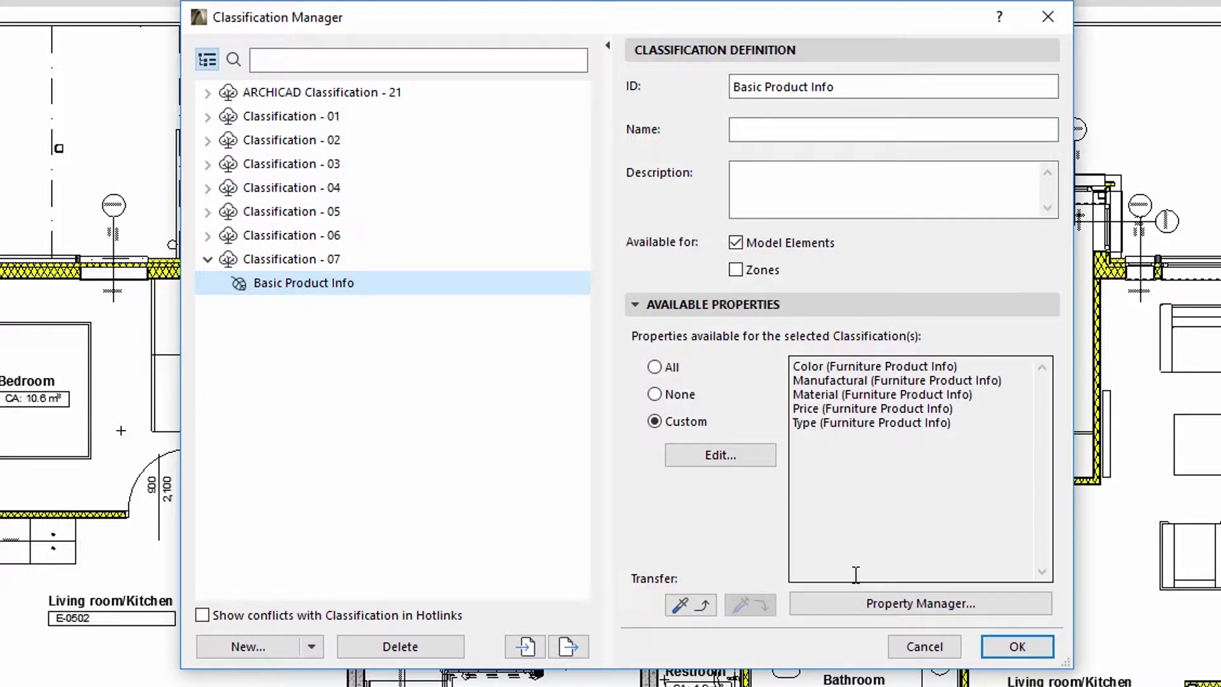
click(886, 604)
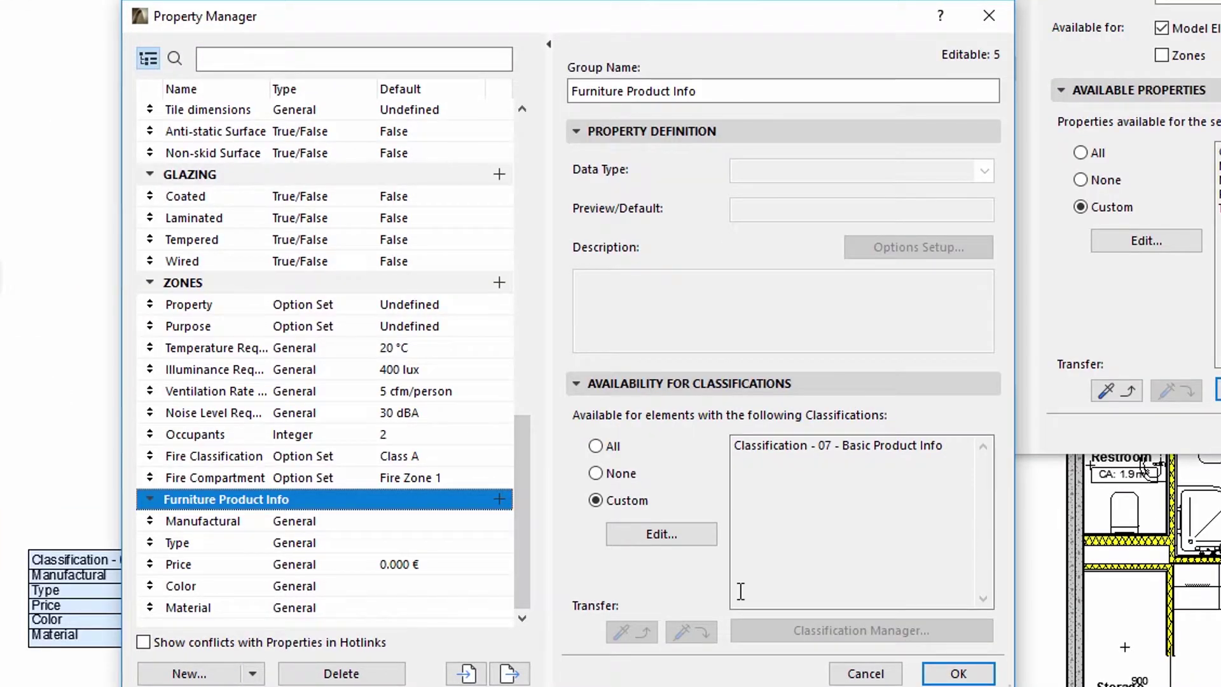
click(959, 674)
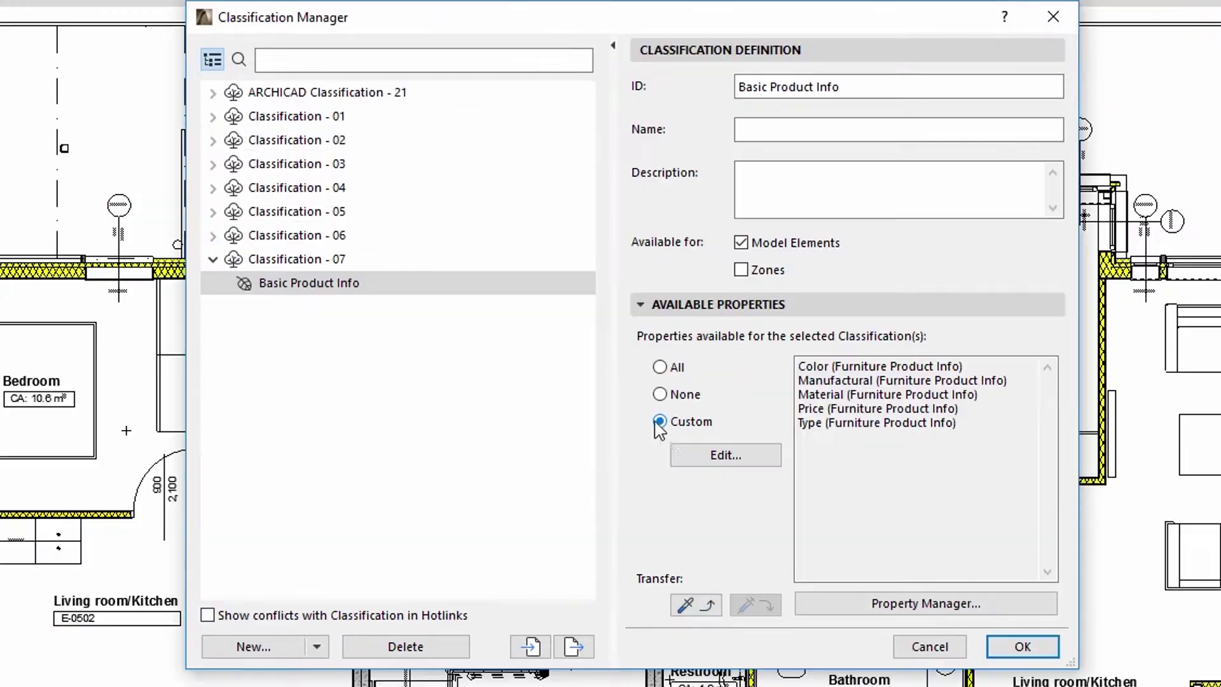
click(716, 456)
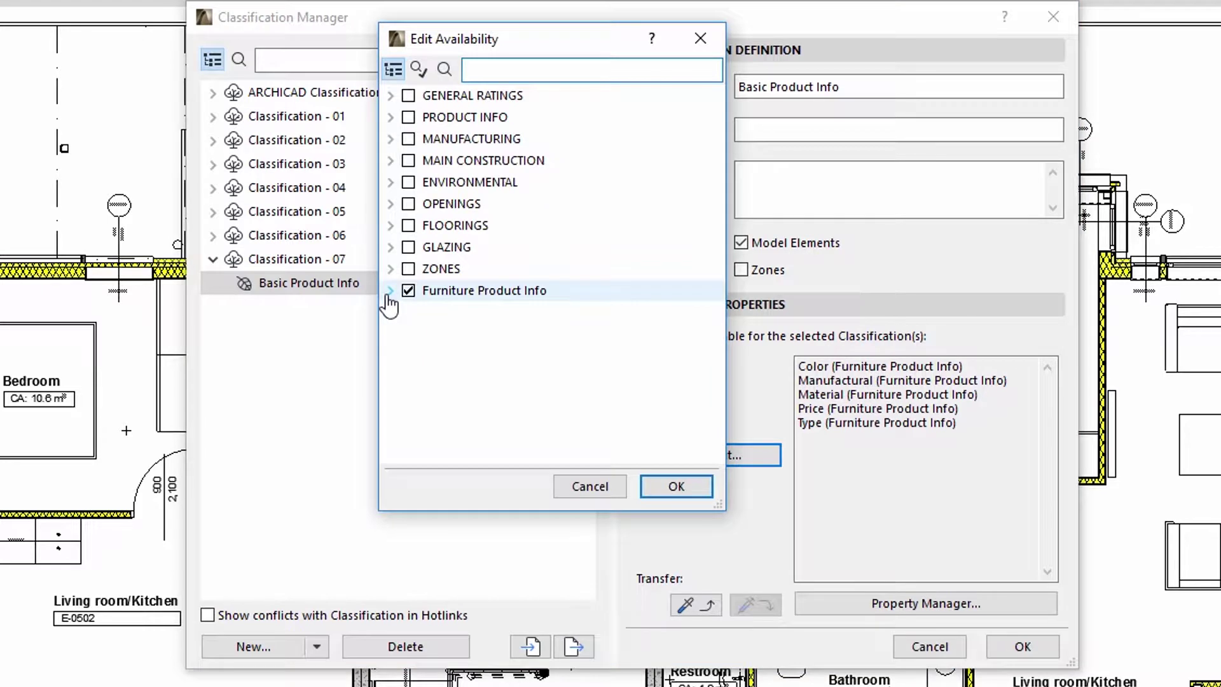
click(389, 292)
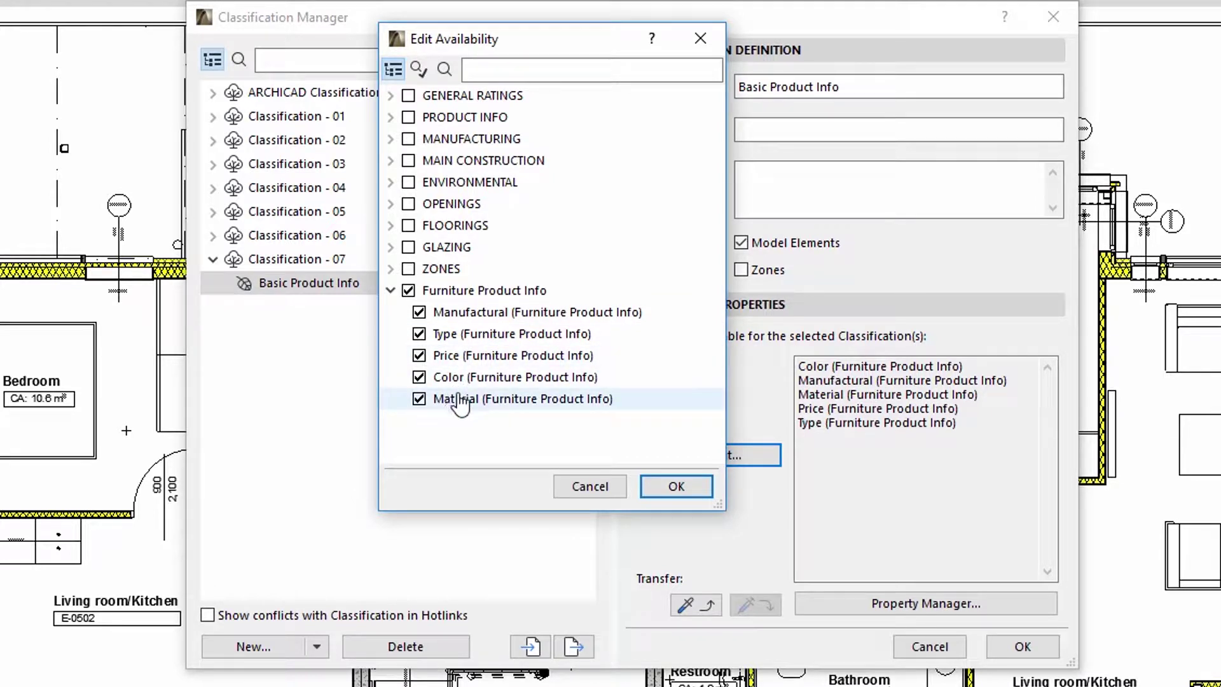
click(665, 488)
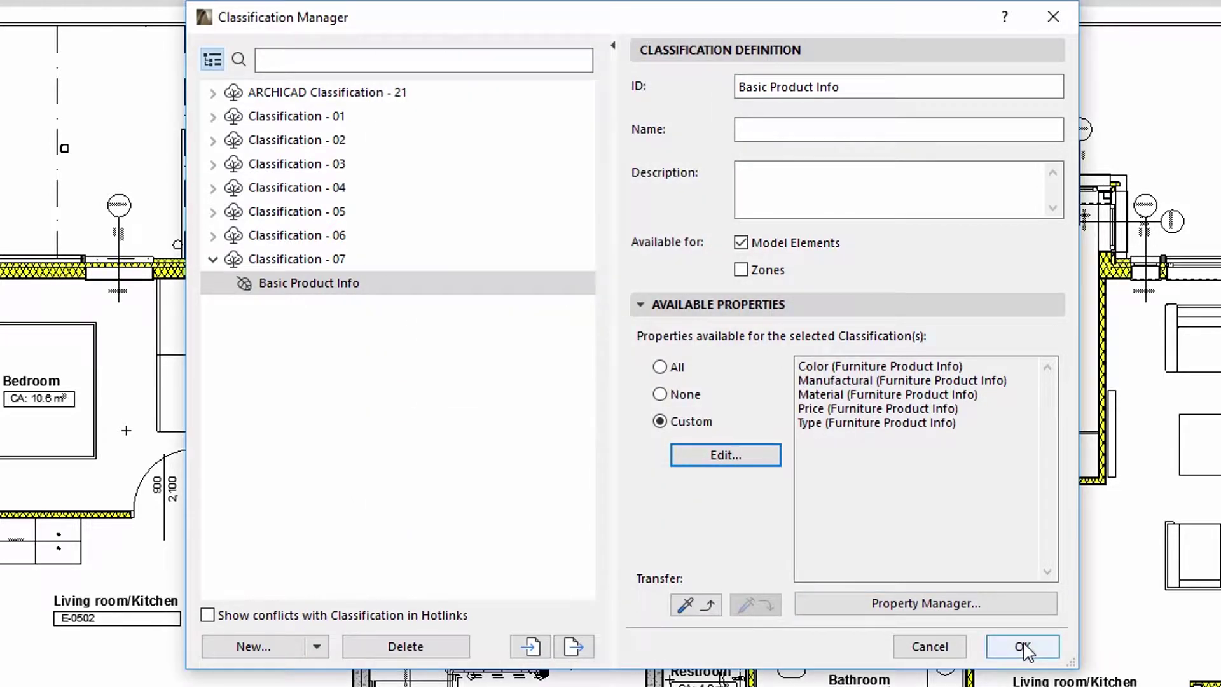
click(1026, 650)
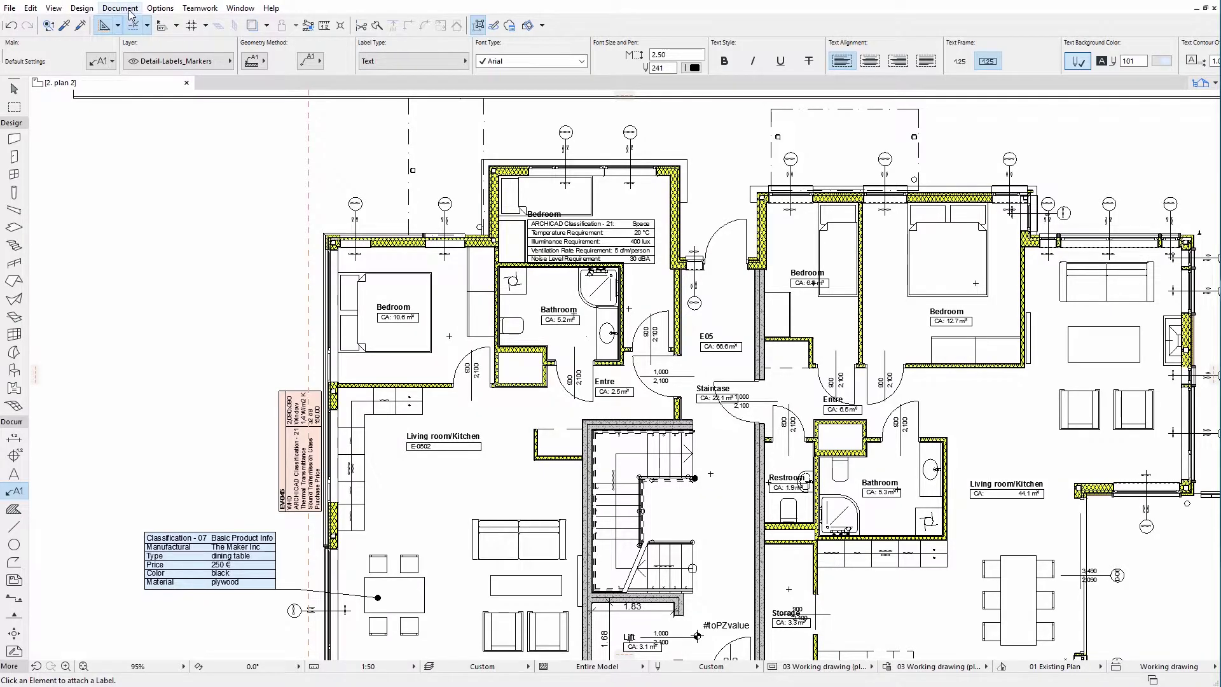
Set the Label tool defaults to Classification and Properties Label and expand Custom Settings.
click(130, 13)
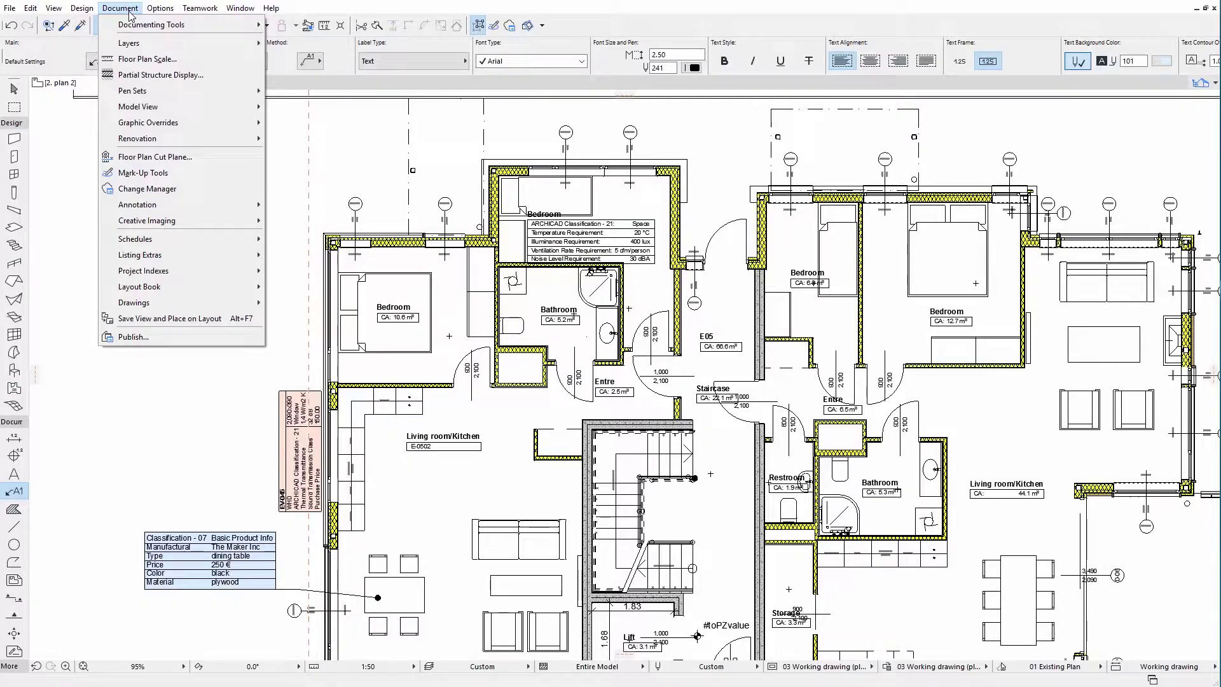
mouse_move(234, 33)
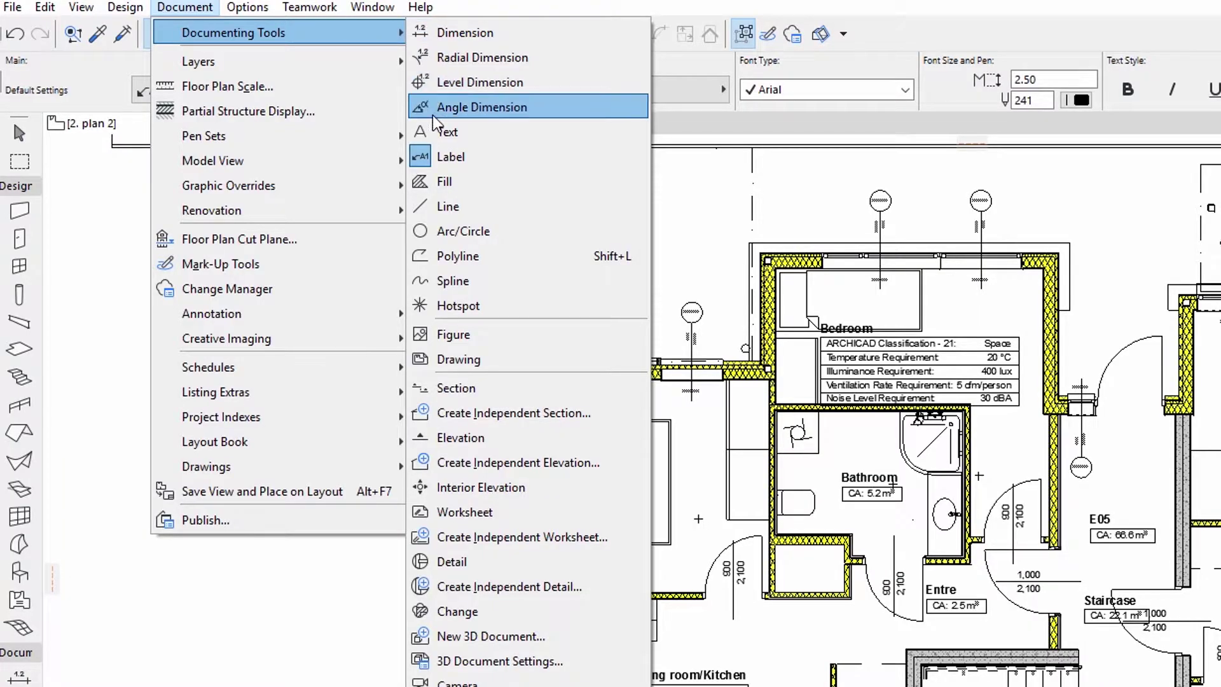
click(446, 157)
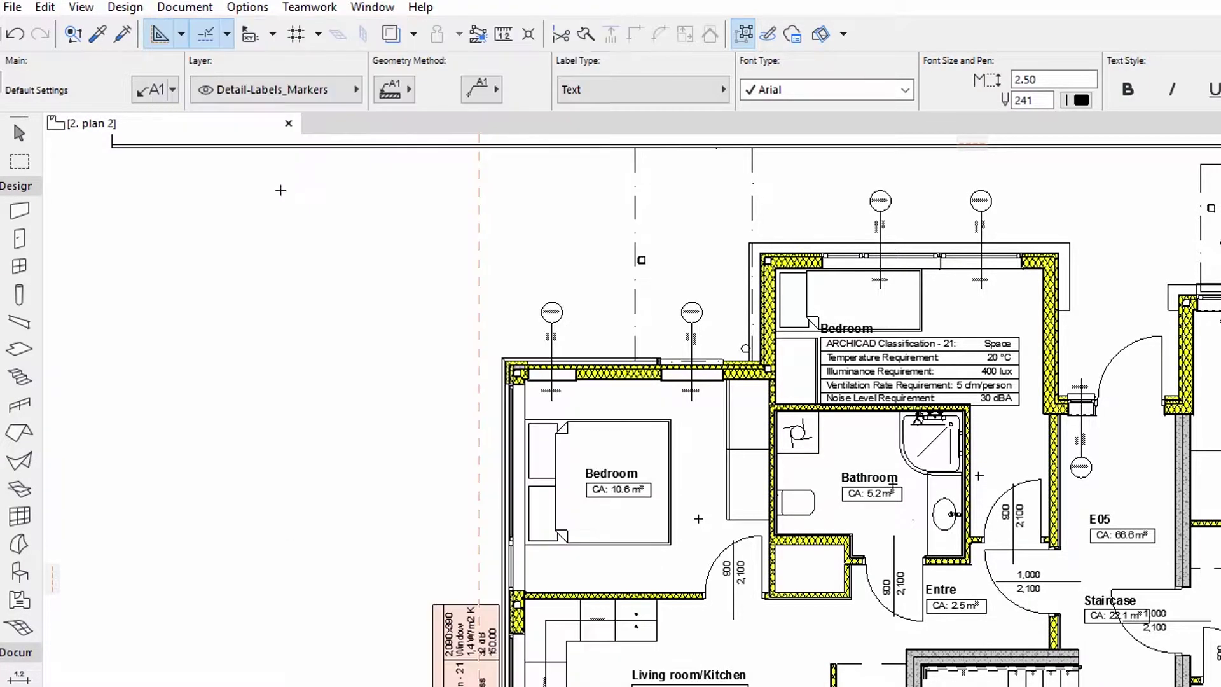
click(155, 90)
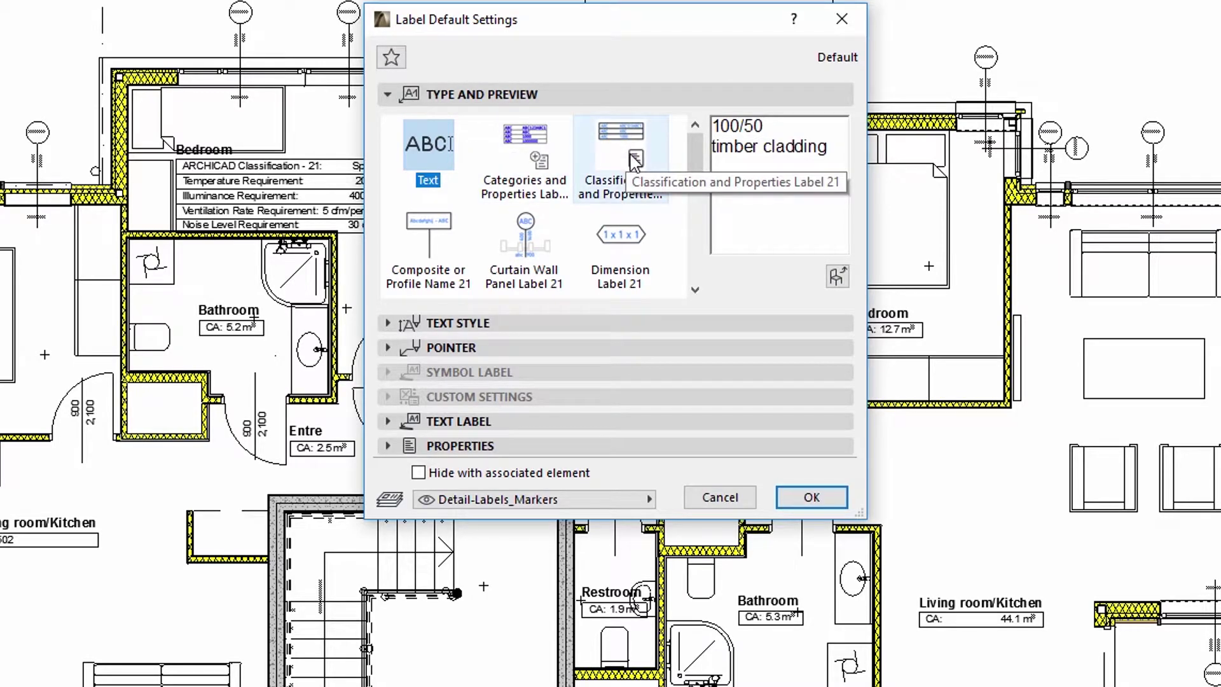
click(630, 156)
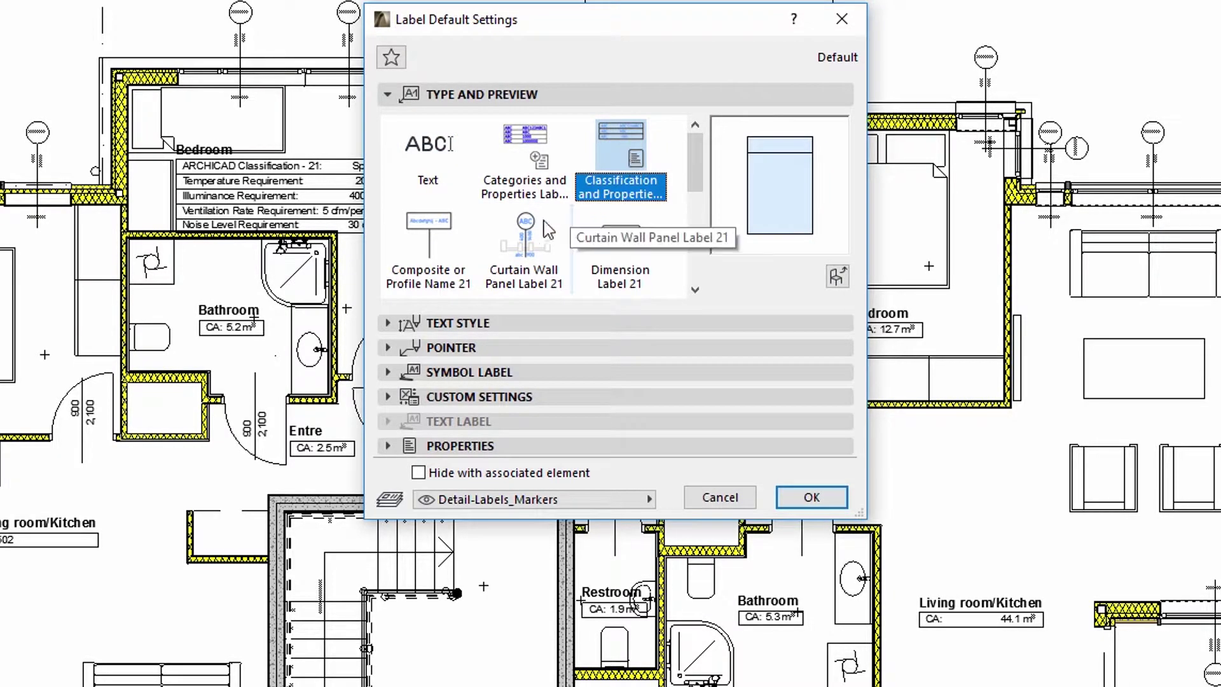
click(388, 325)
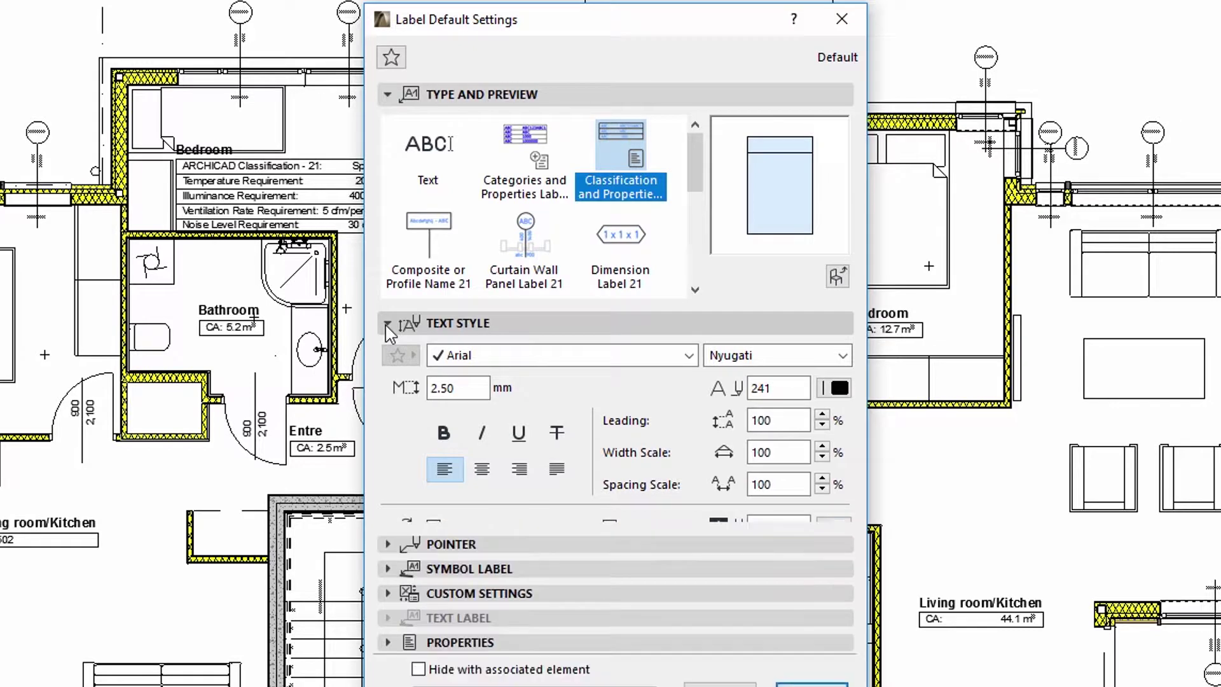
click(387, 324)
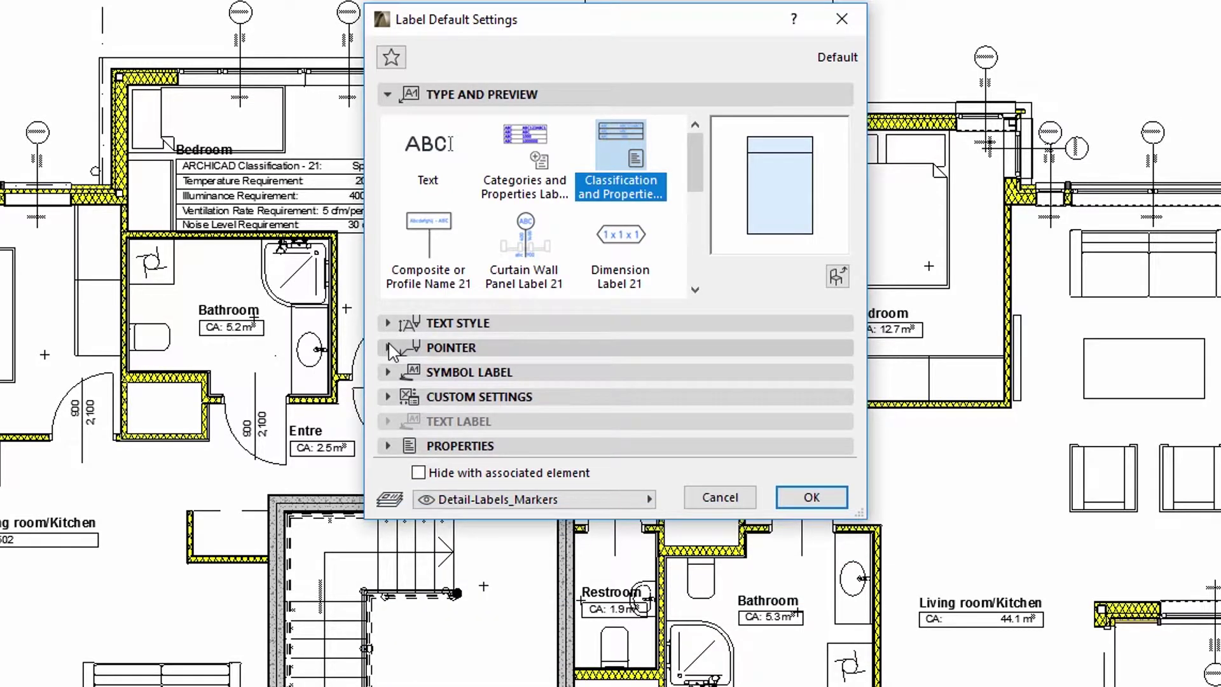
click(389, 348)
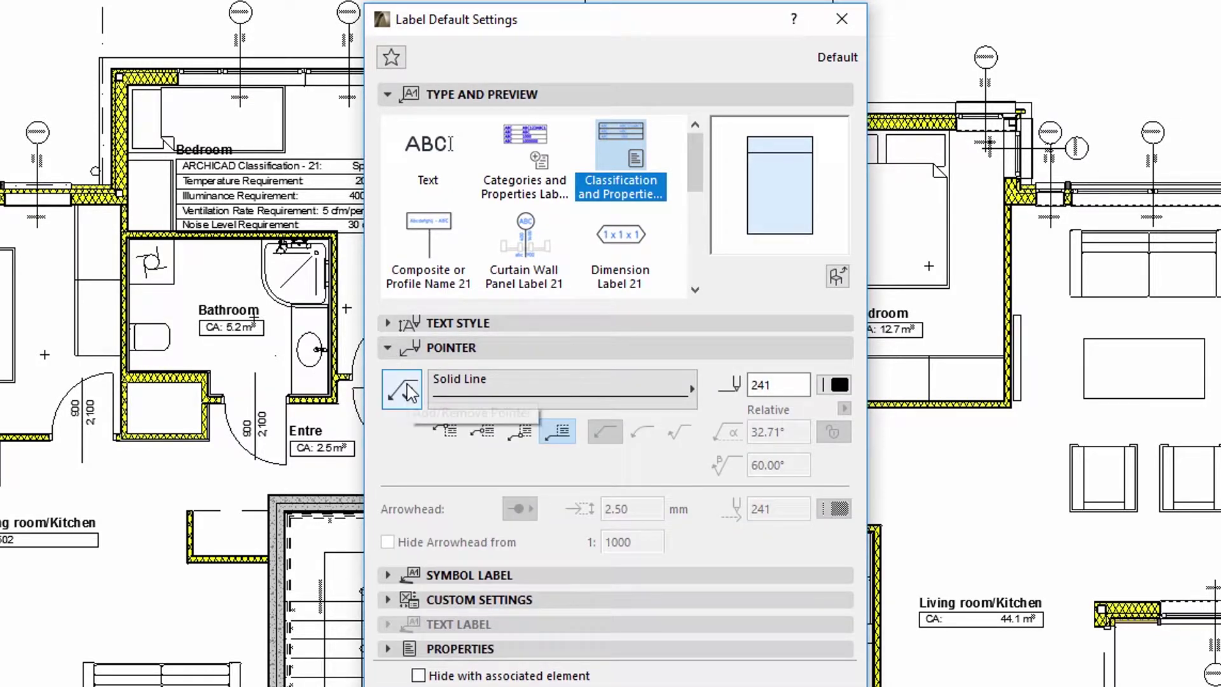
click(388, 348)
click(389, 396)
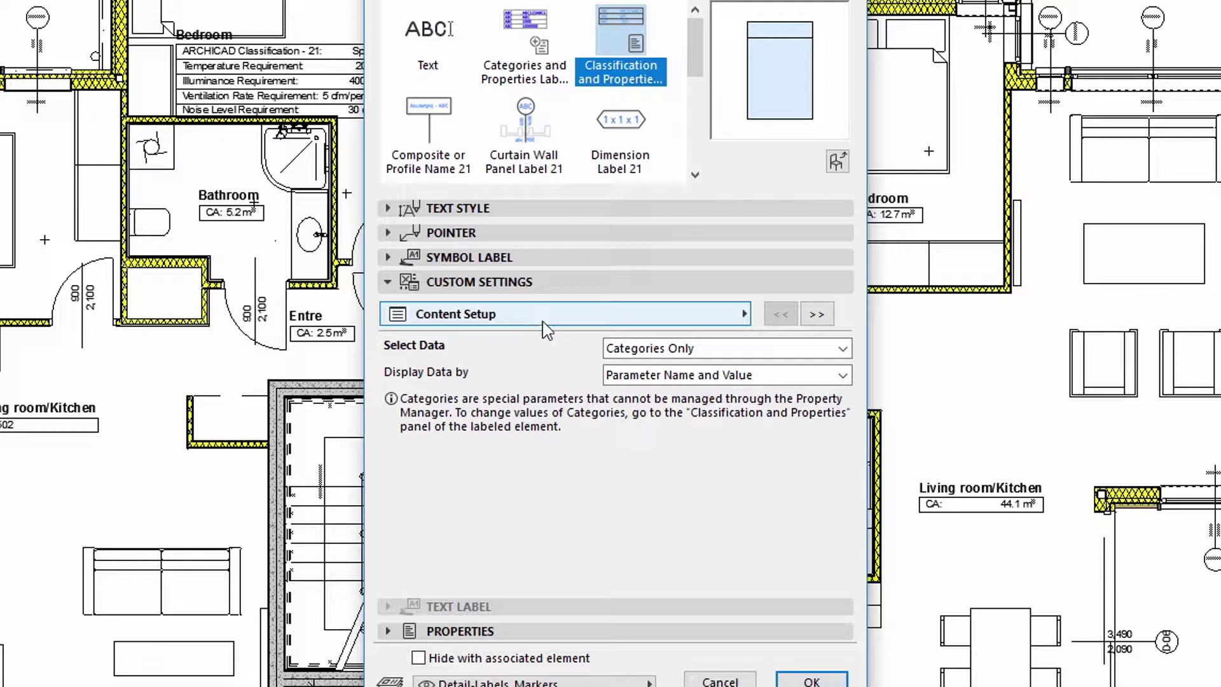
Switch label content to custom rows: Classification - 07 first, Manufactural second.
click(631, 355)
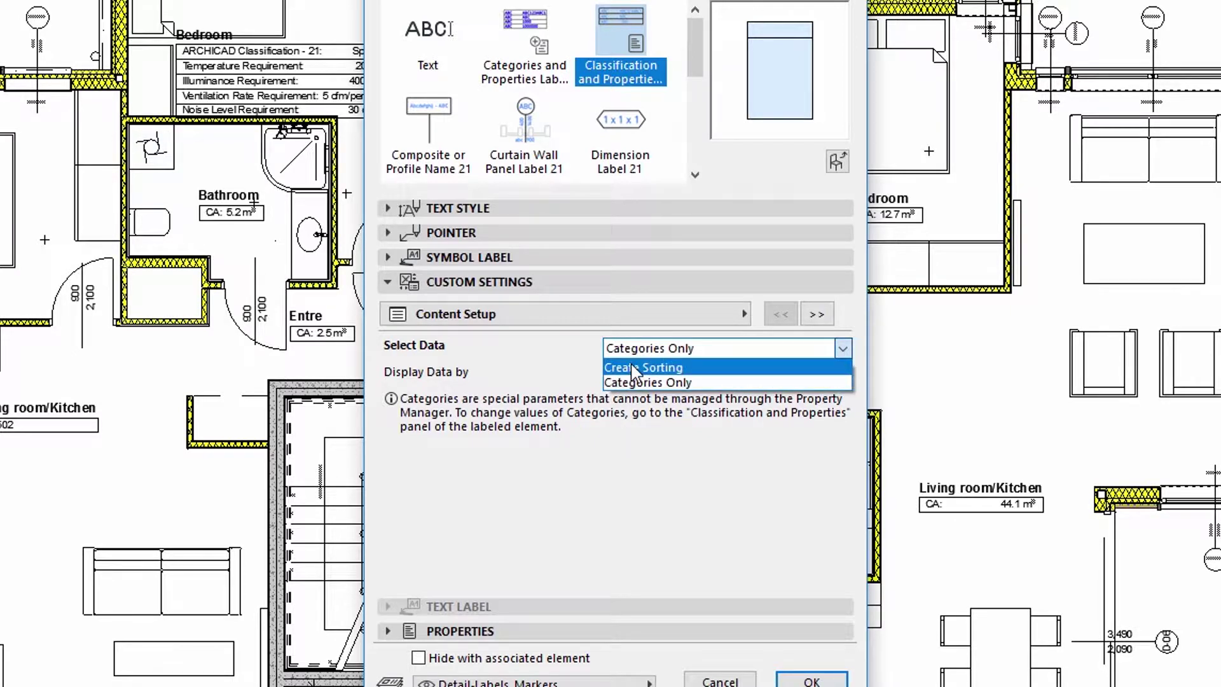
click(634, 369)
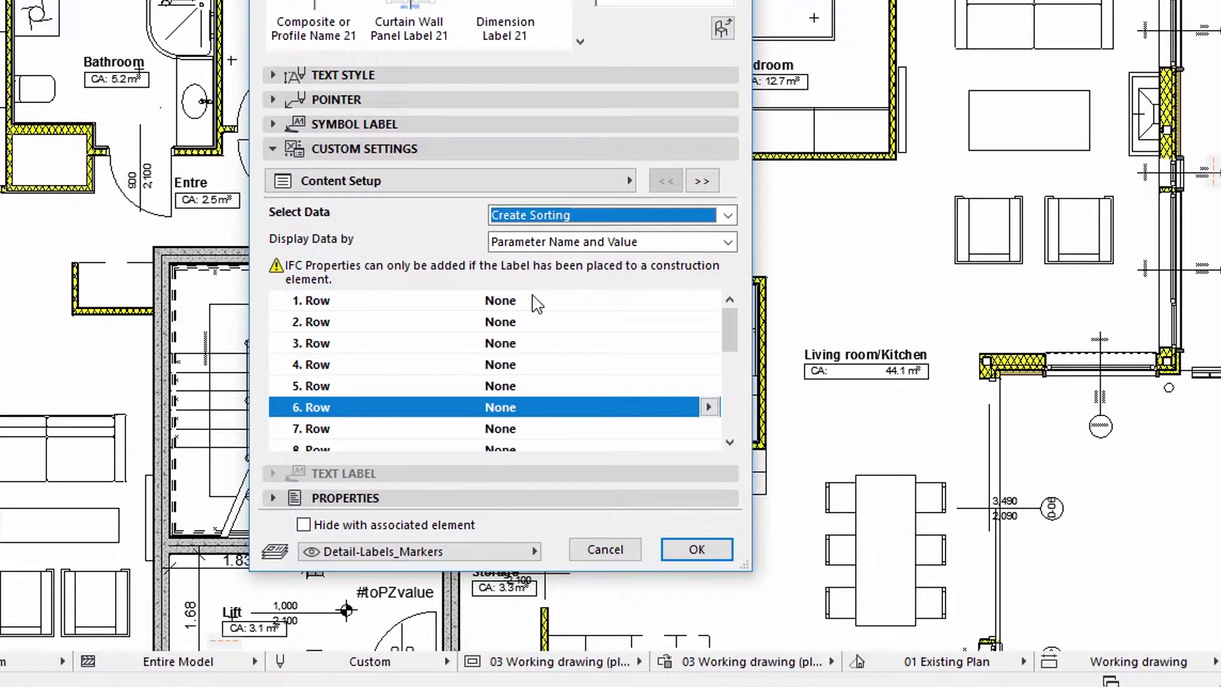
click(538, 300)
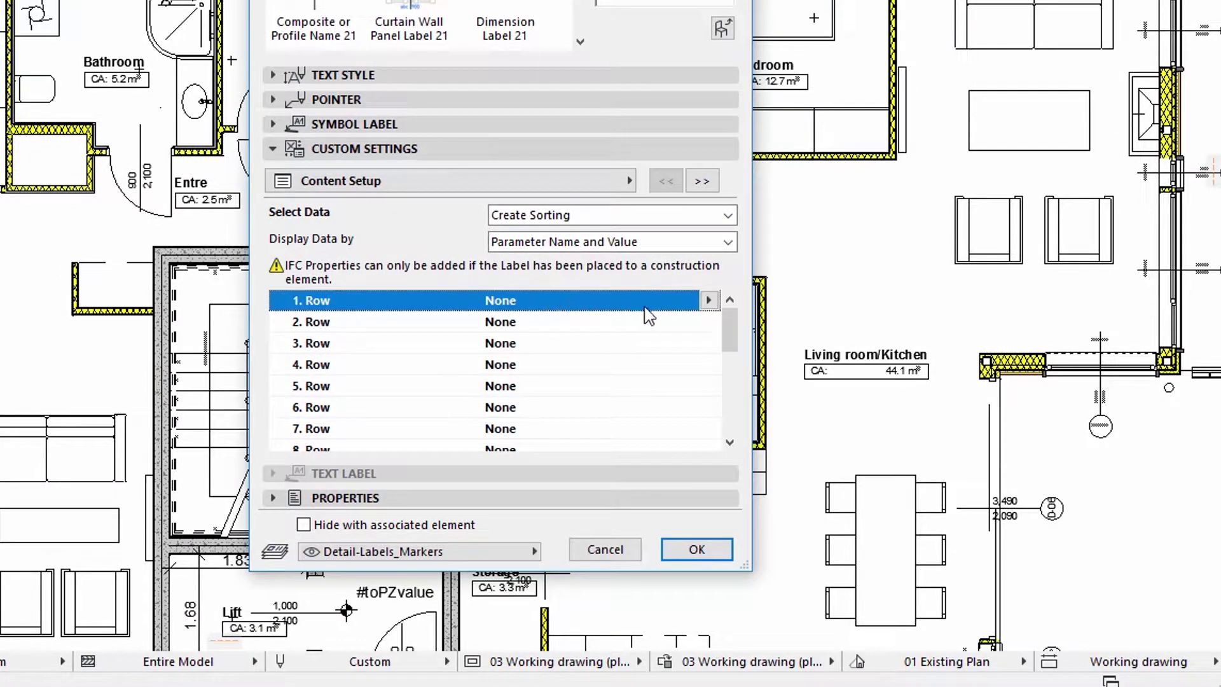
click(709, 300)
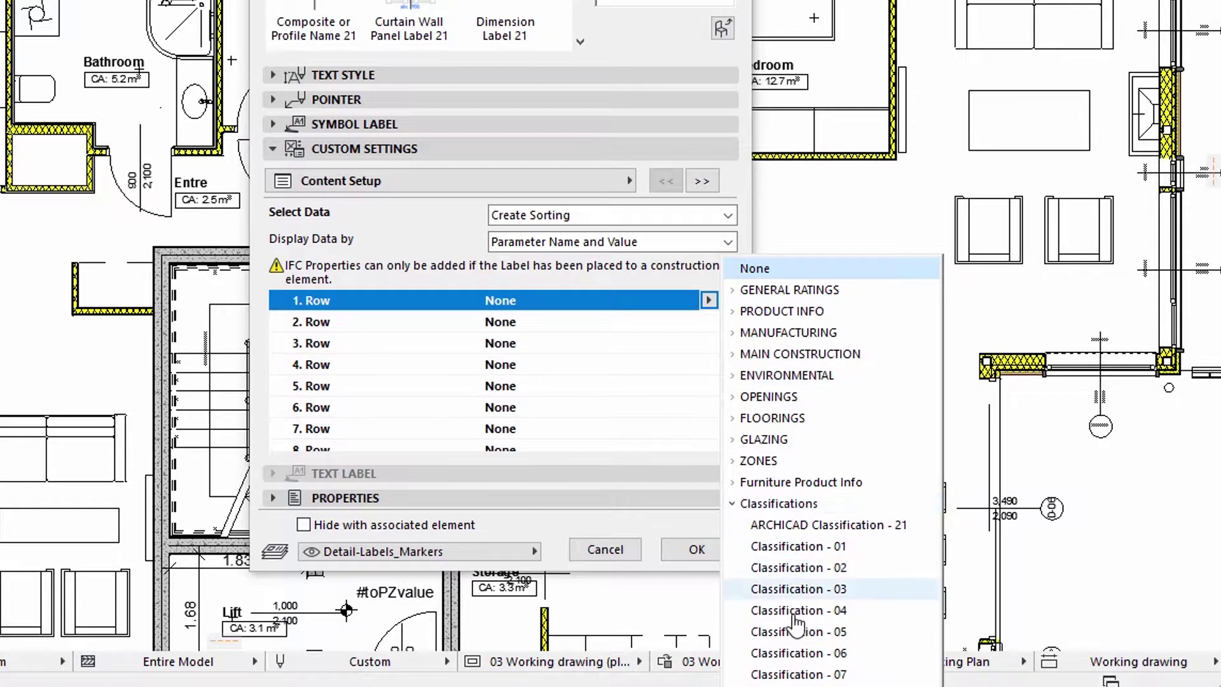
click(789, 675)
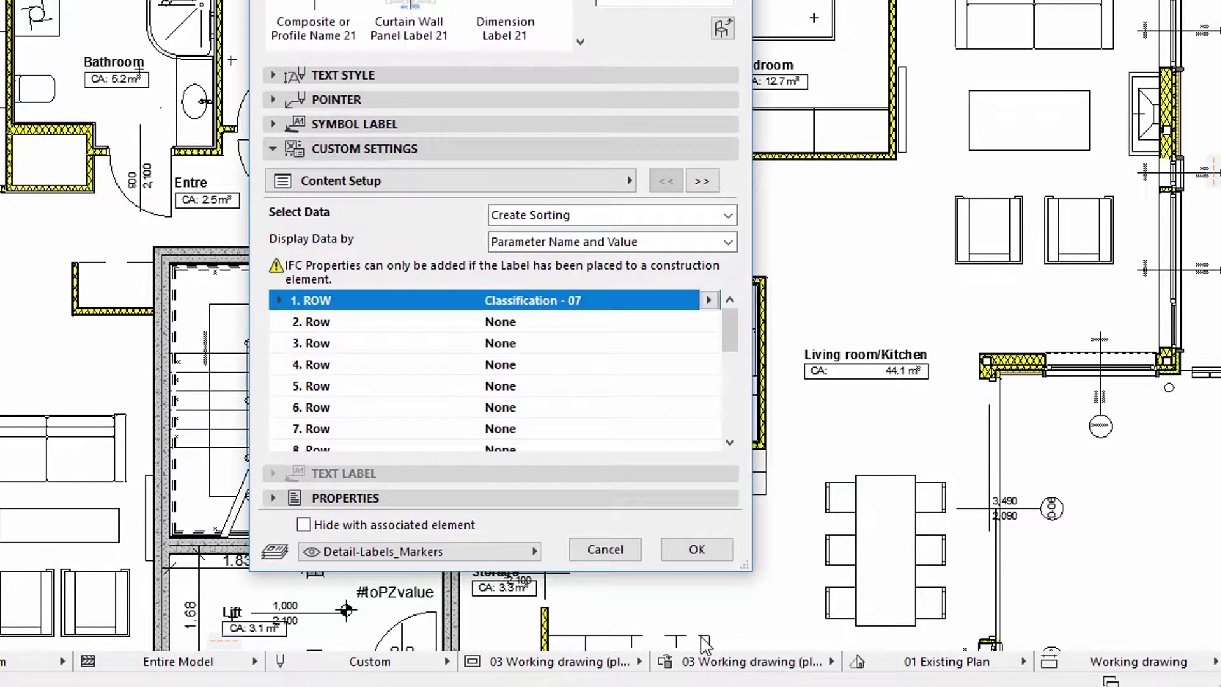
click(598, 325)
click(709, 321)
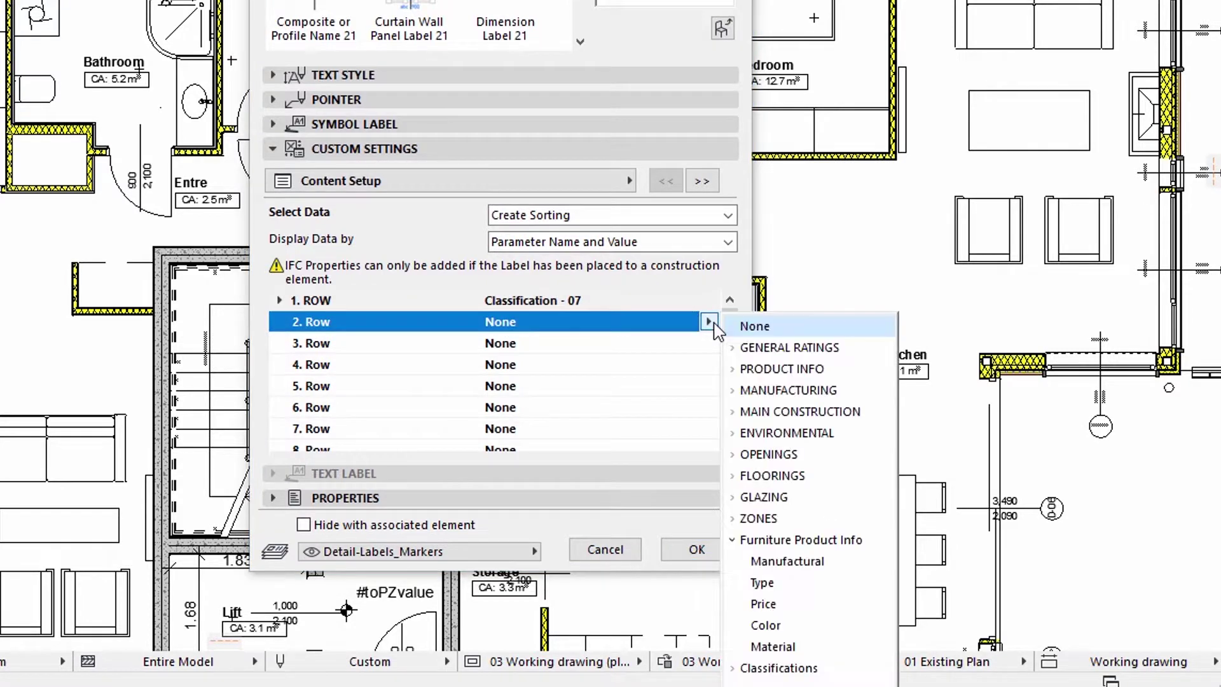
click(785, 563)
Set label rows 3–6 to Type, Price, Color and Material.
click(567, 346)
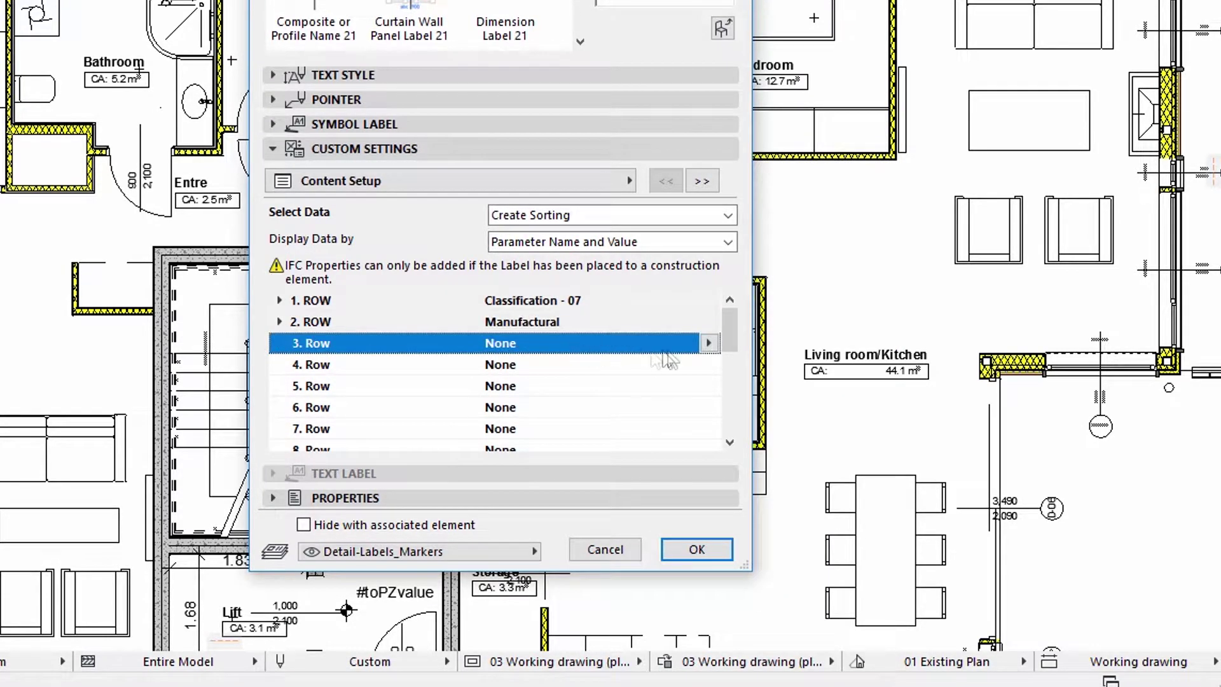
click(709, 343)
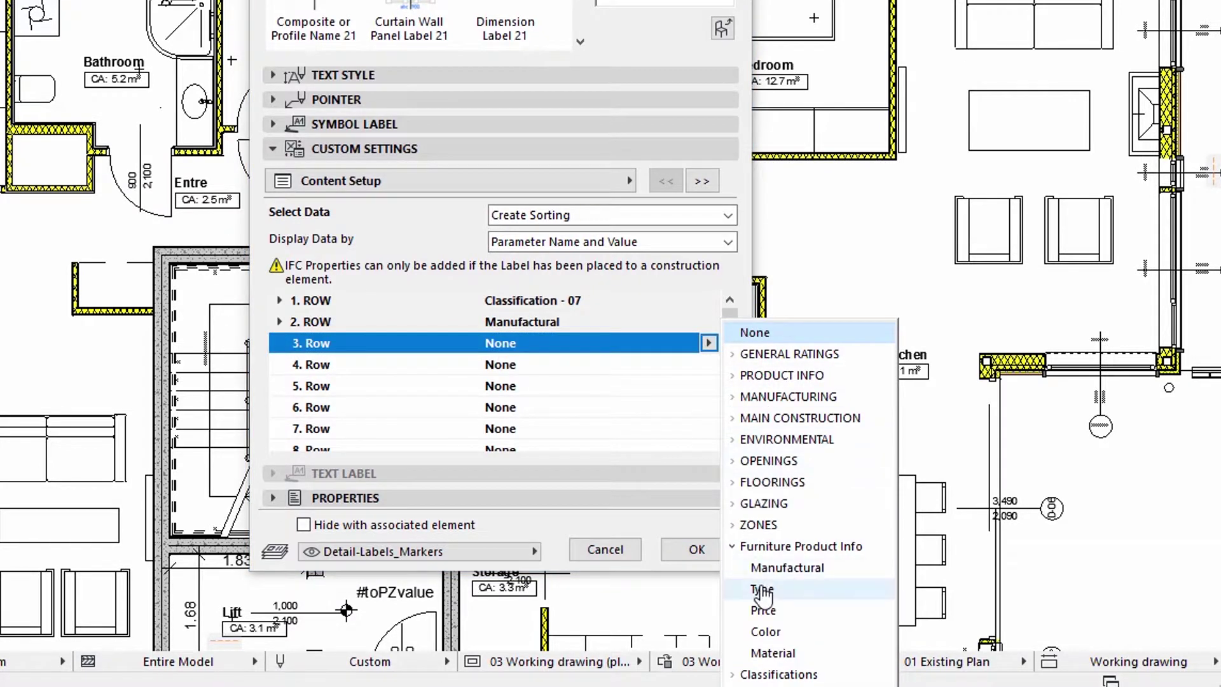
click(762, 590)
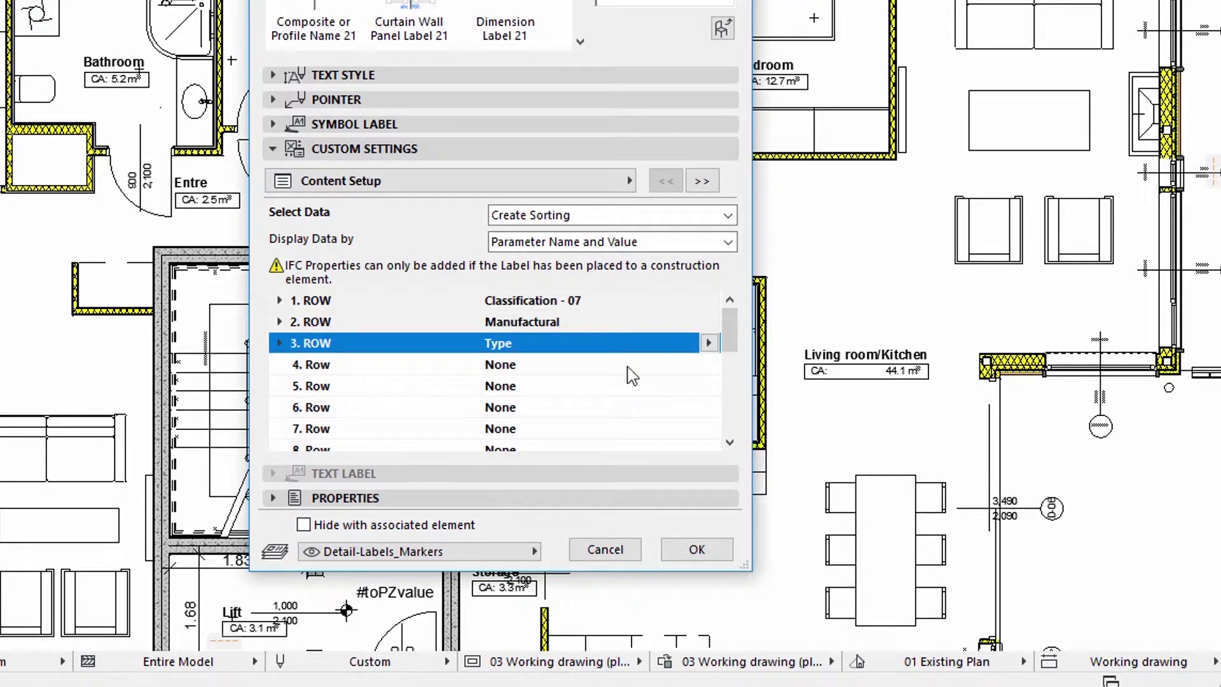
click(631, 373)
click(709, 364)
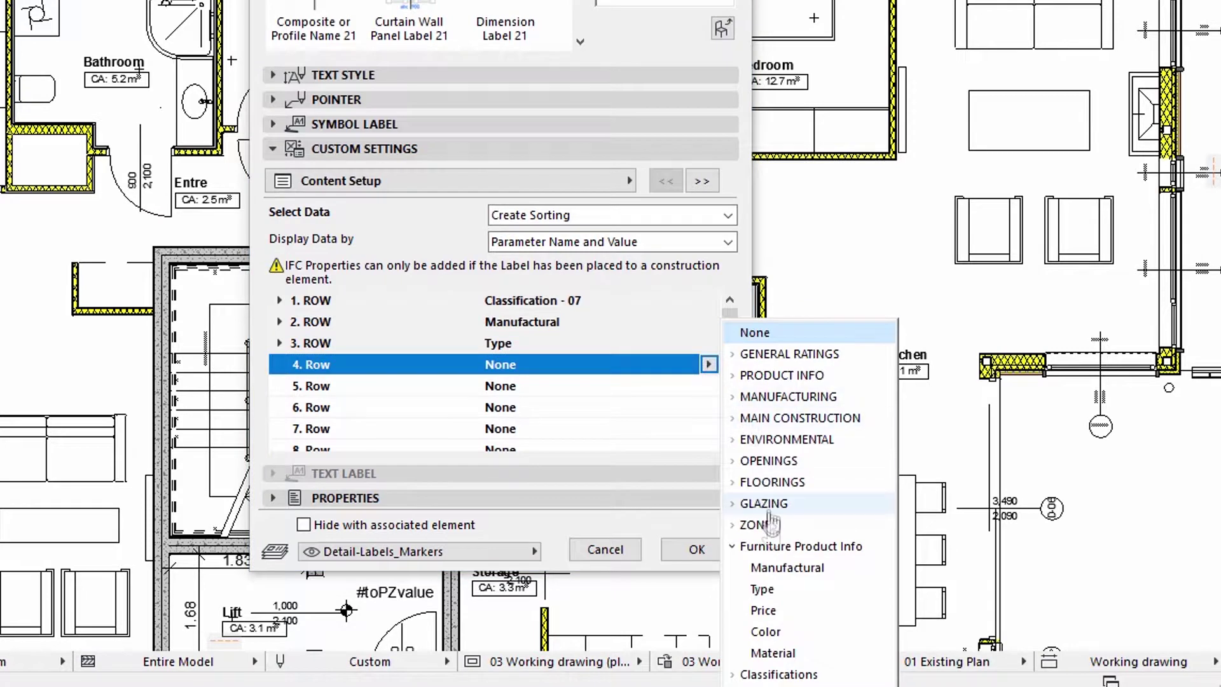
click(764, 610)
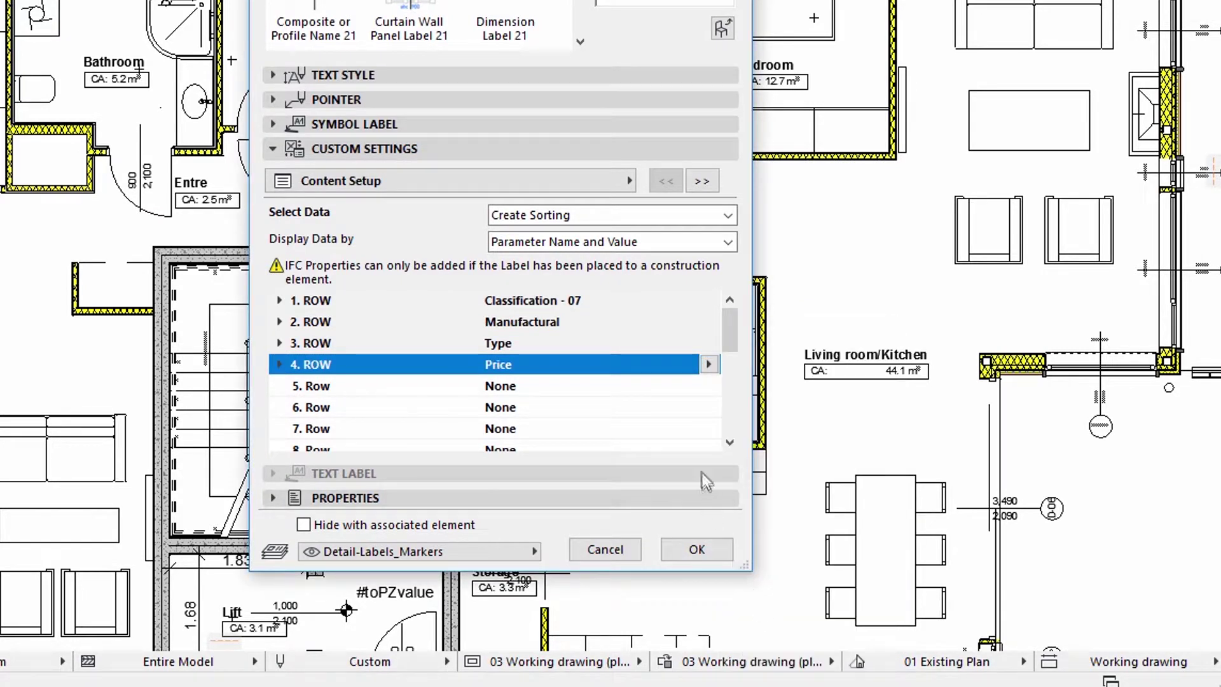
click(691, 386)
click(708, 385)
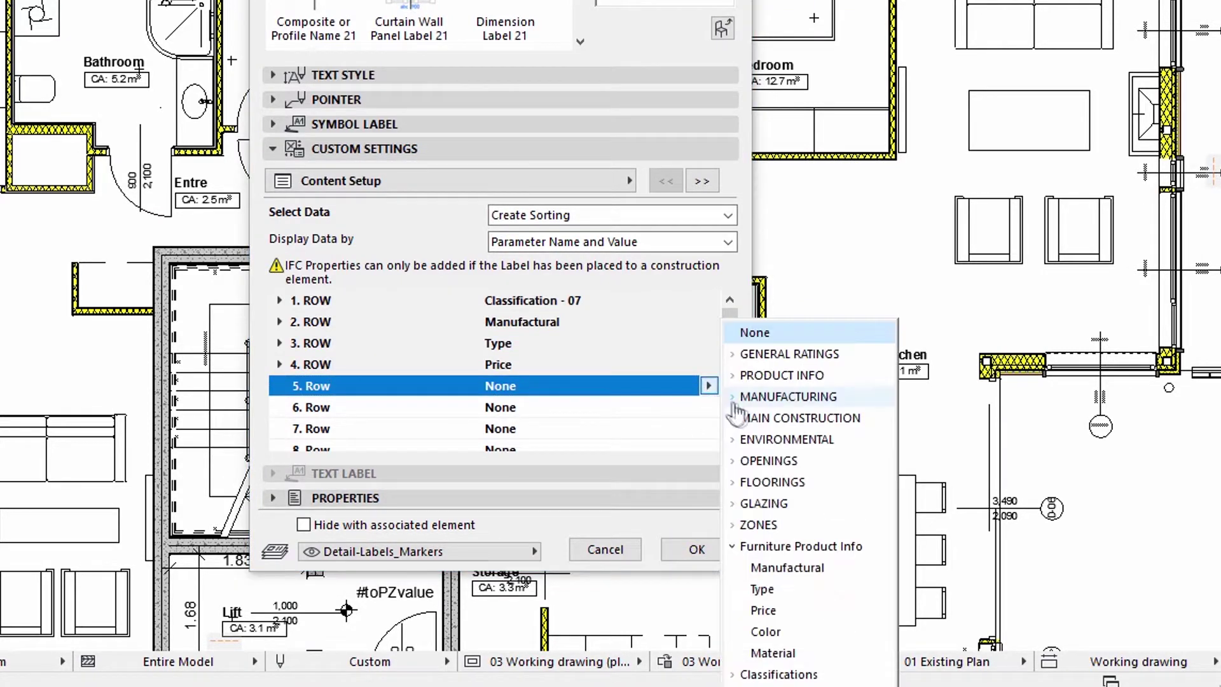
click(765, 632)
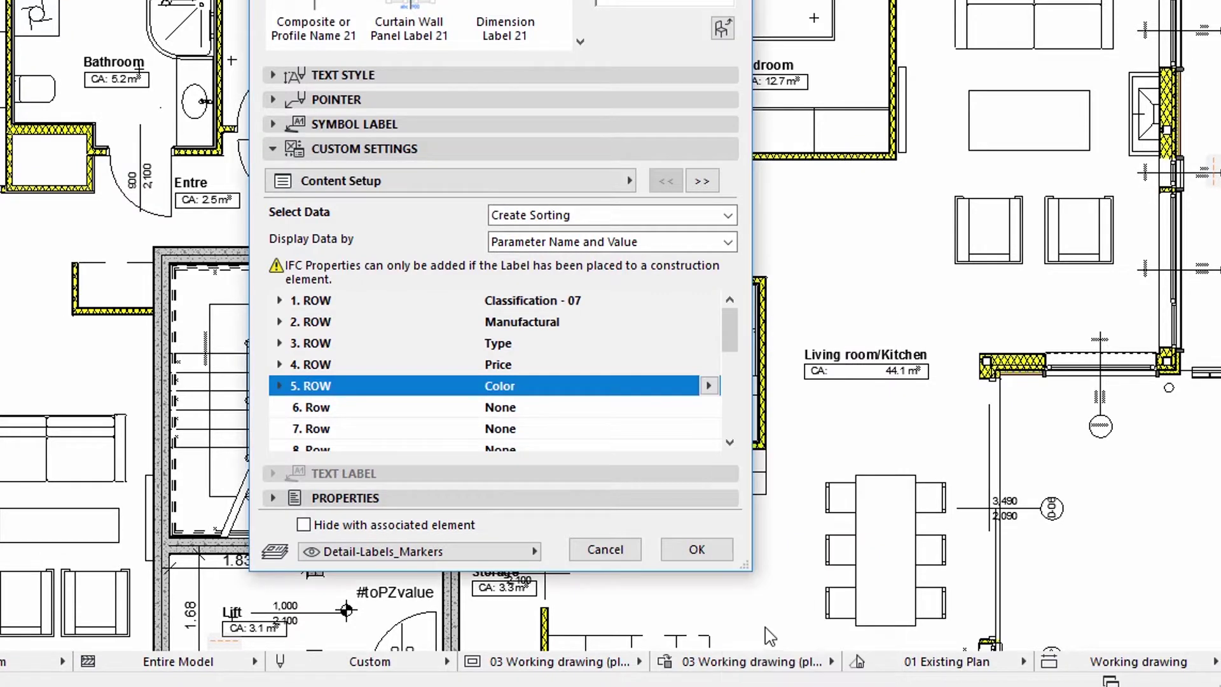
click(649, 407)
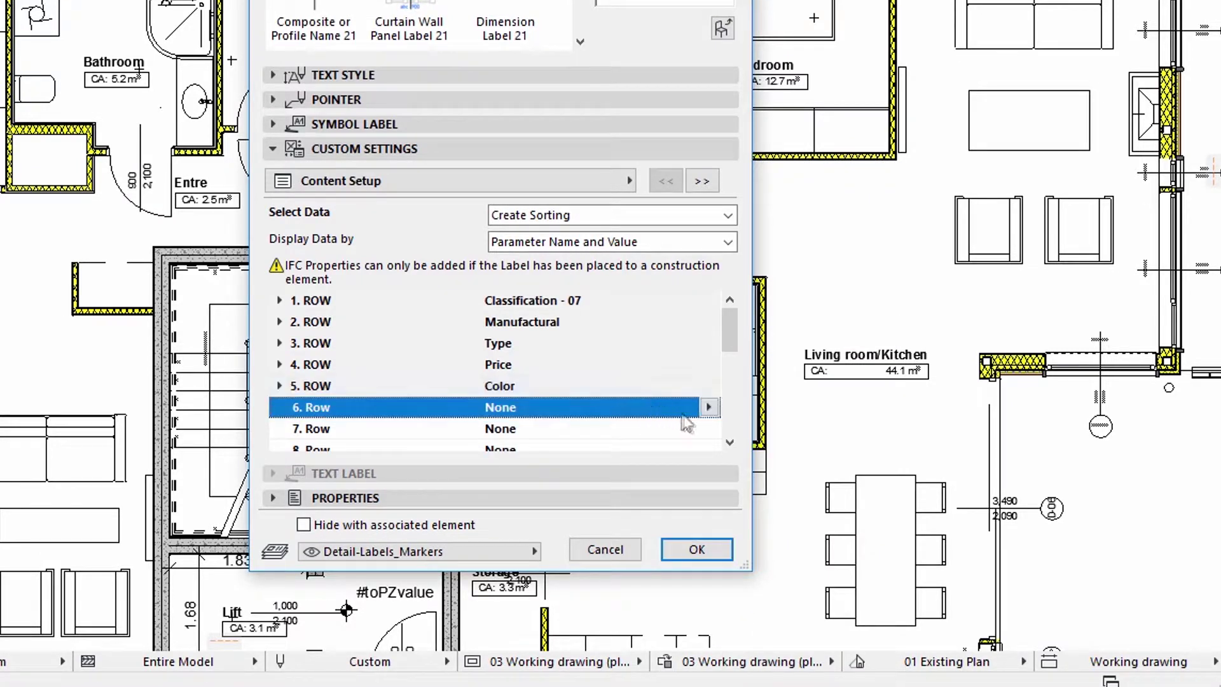
click(708, 408)
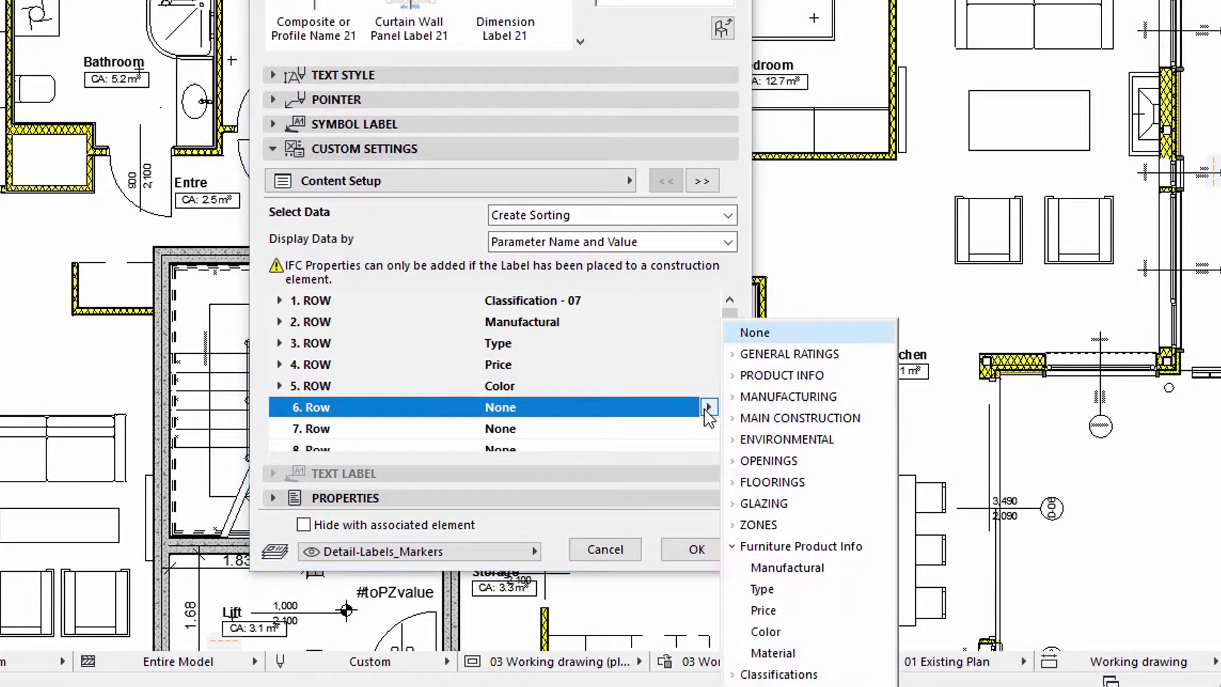
click(775, 655)
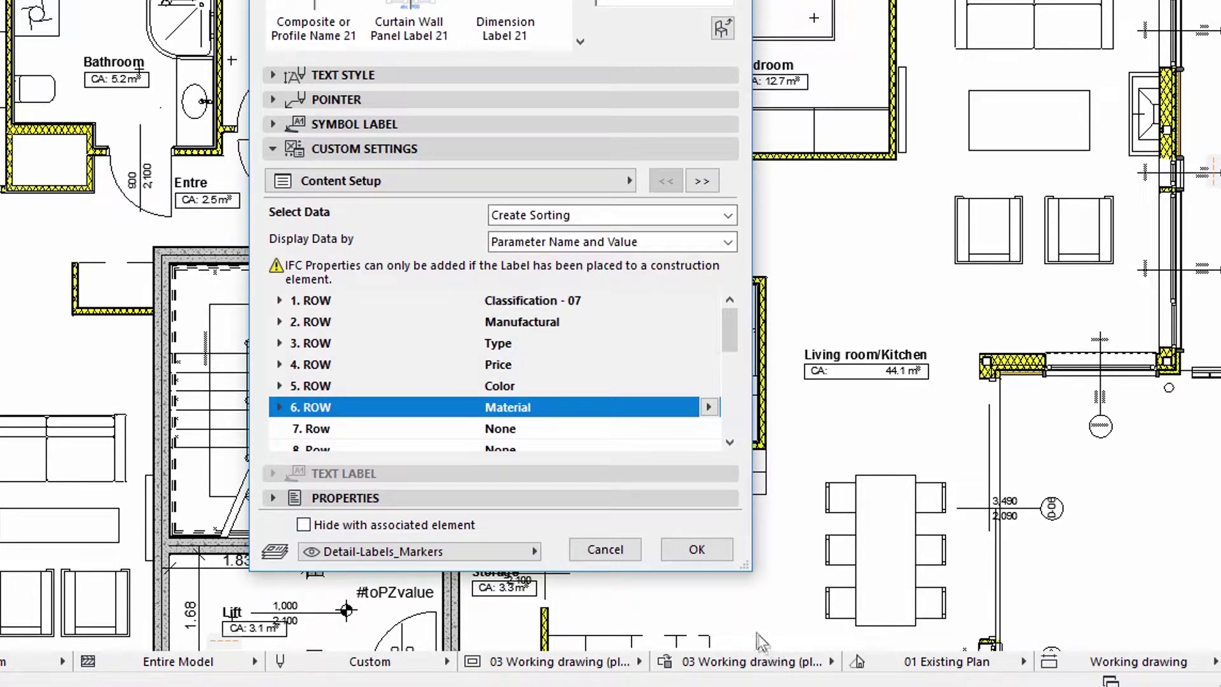
Place the product-info label on the double bed and move its table above-left of the bedroom.
click(697, 549)
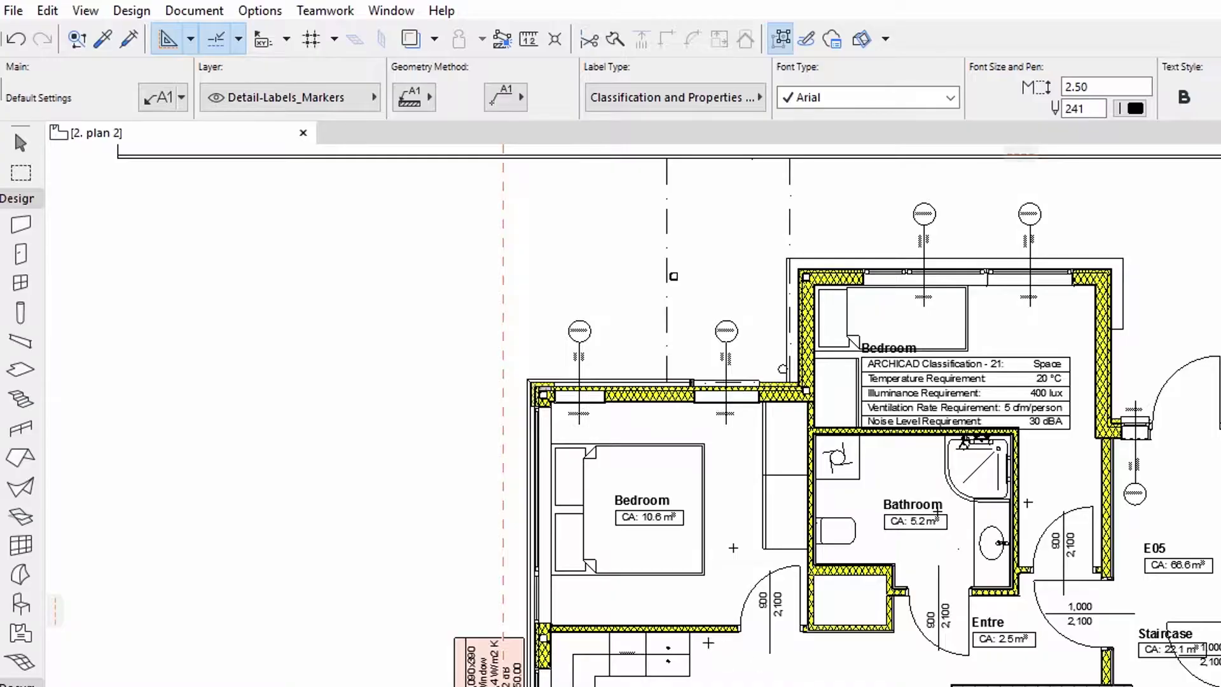
click(672, 542)
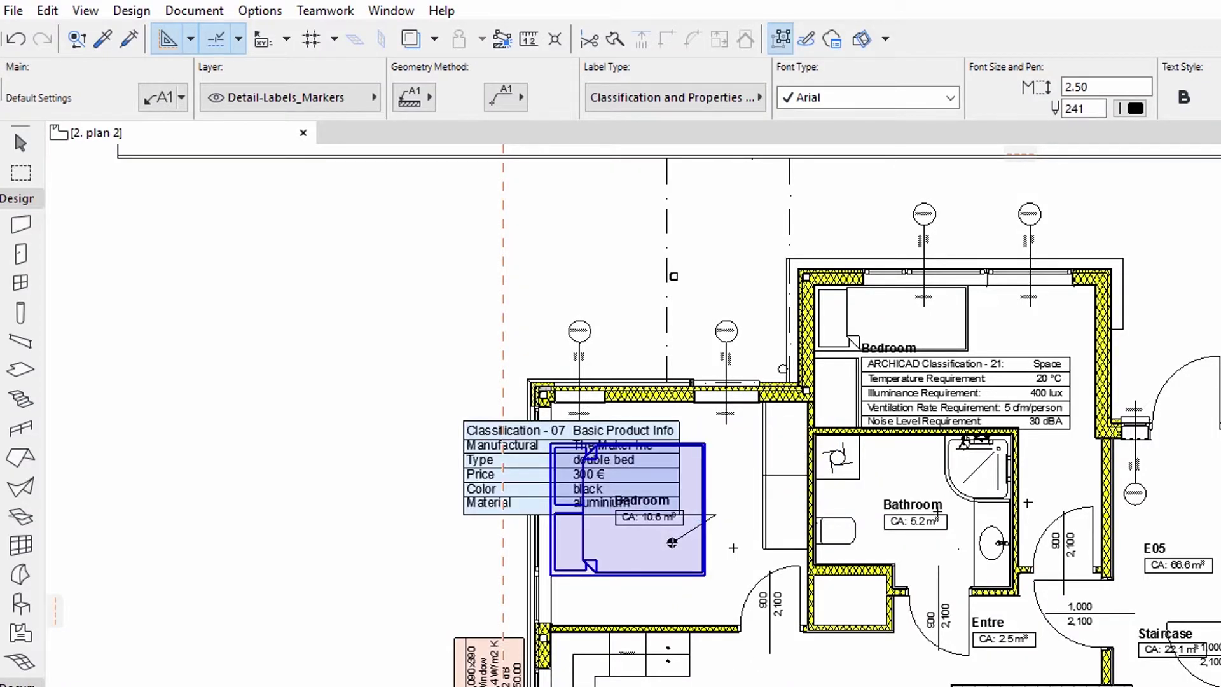
key(Escape)
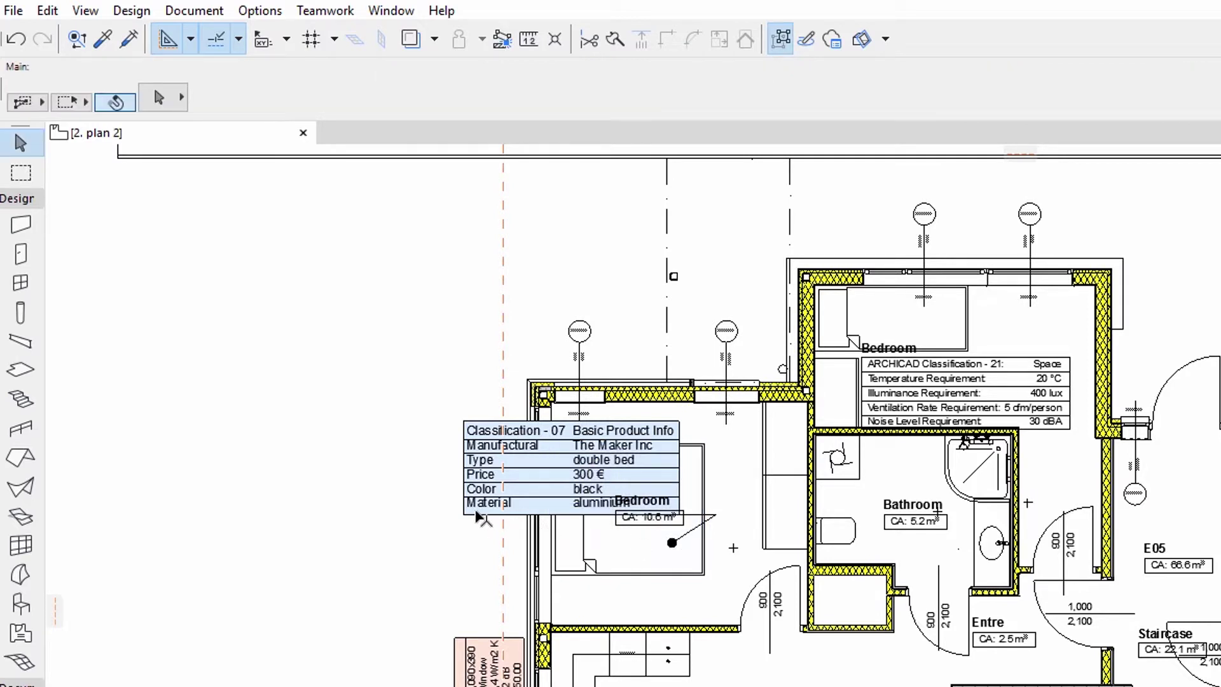
click(478, 517)
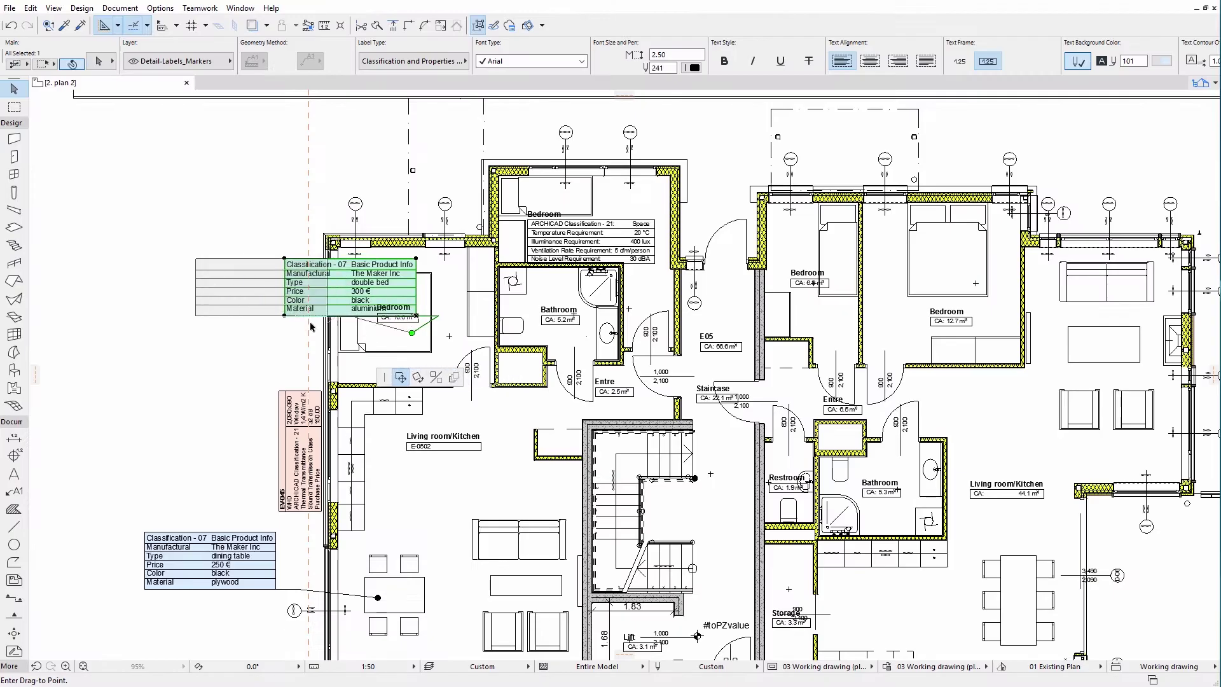
click(277, 260)
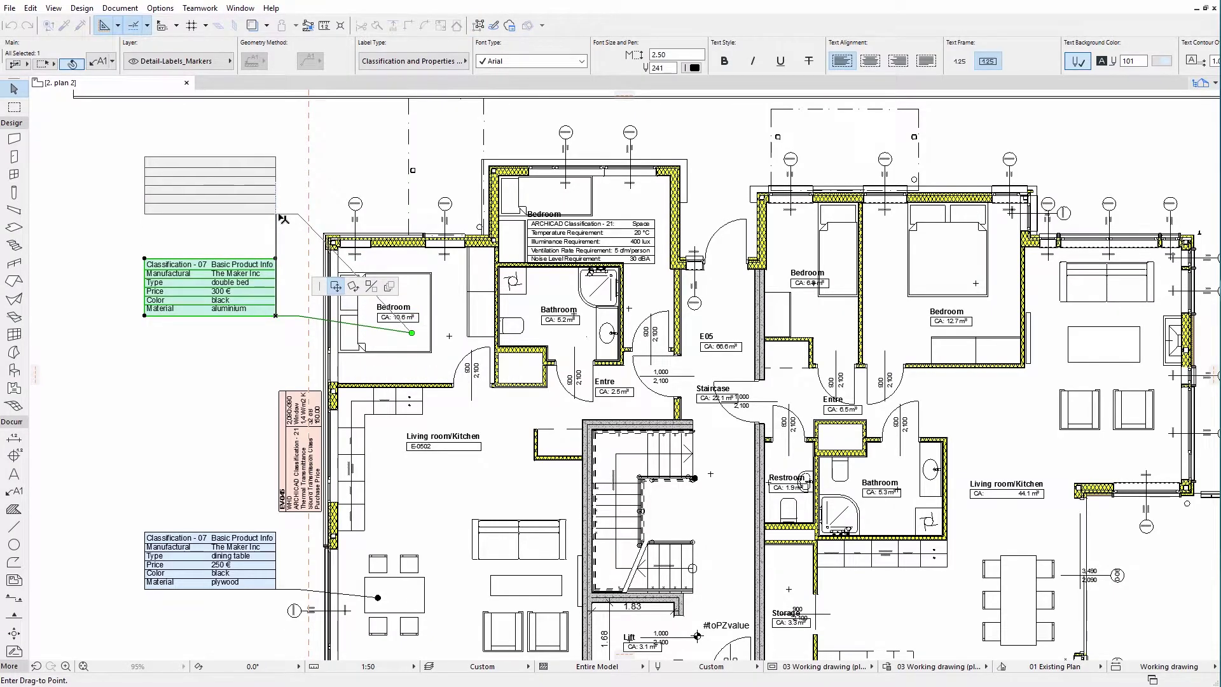
click(279, 216)
key(Escape)
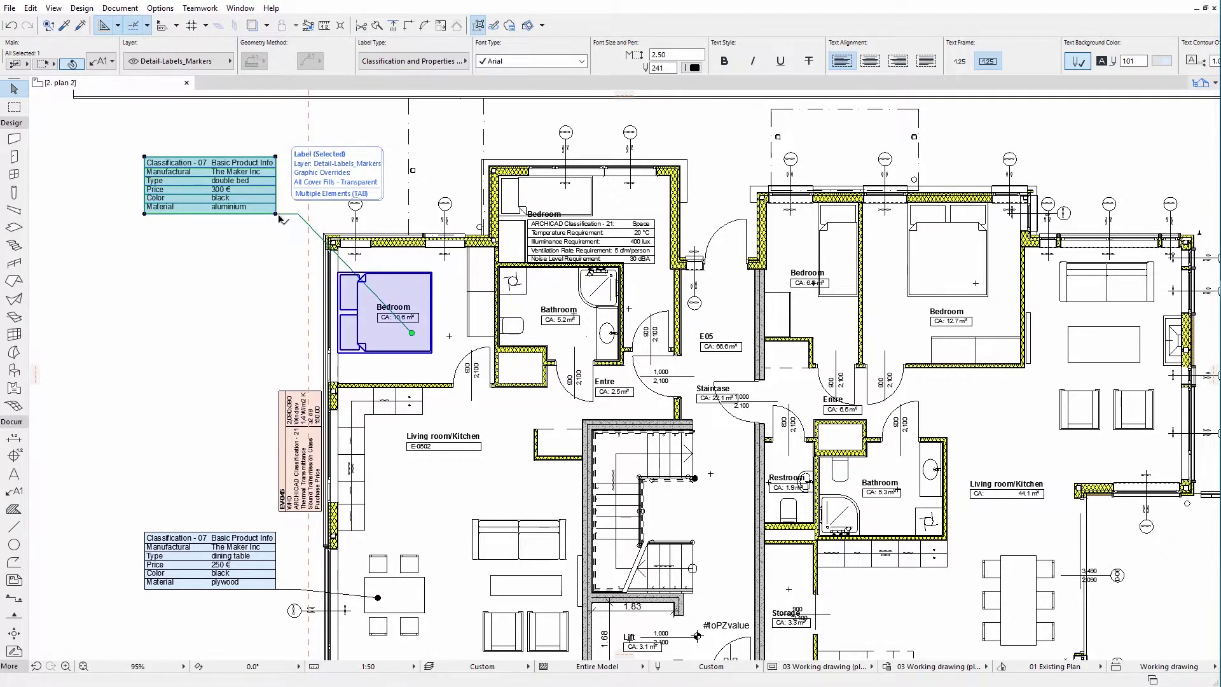
key(Tab)
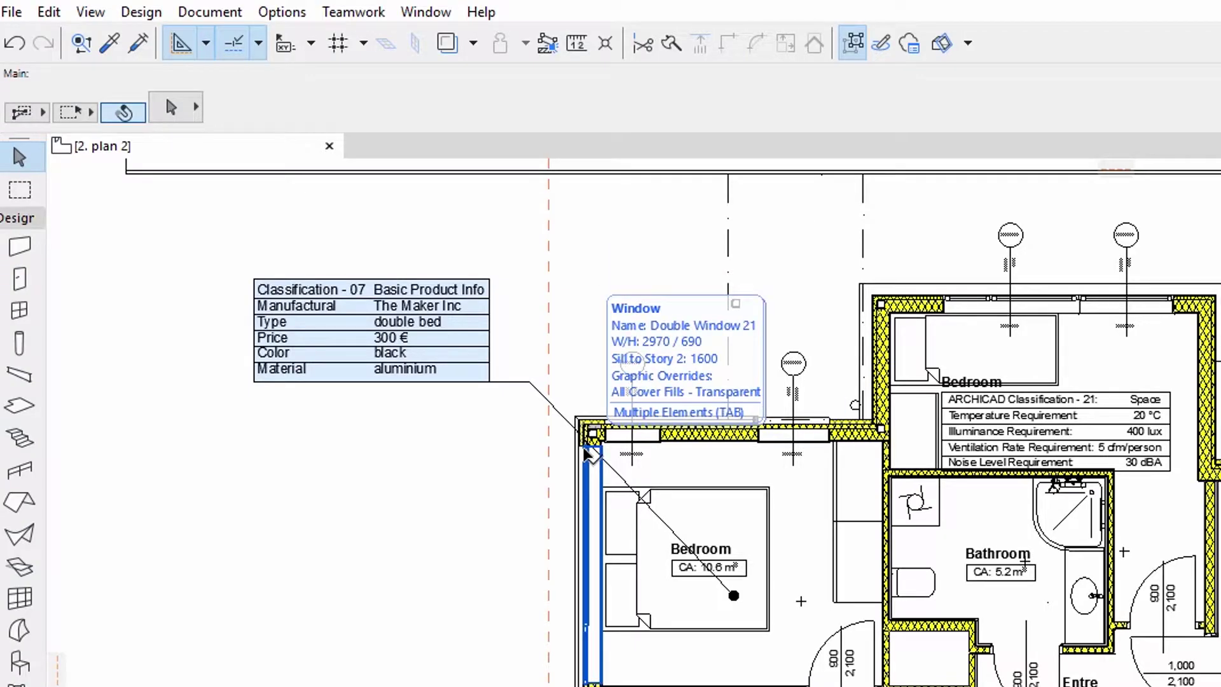
Open Double Window 21's settings and scroll through its Classification and Properties list.
click(589, 455)
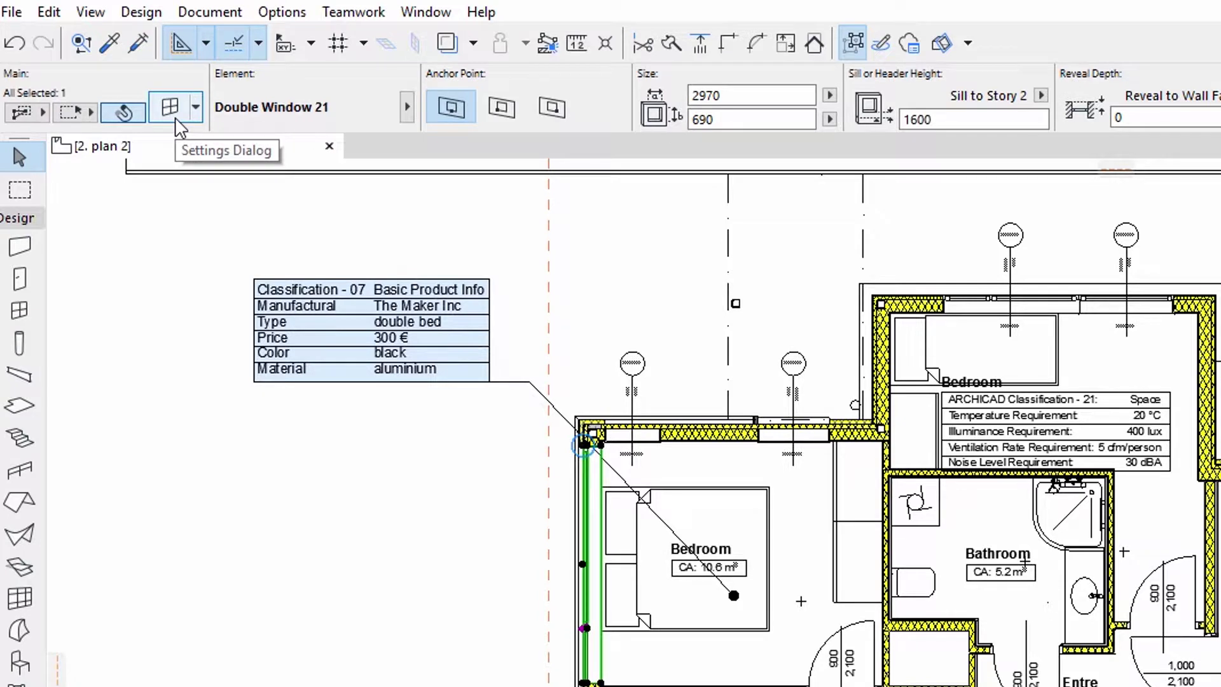
click(178, 122)
click(577, 292)
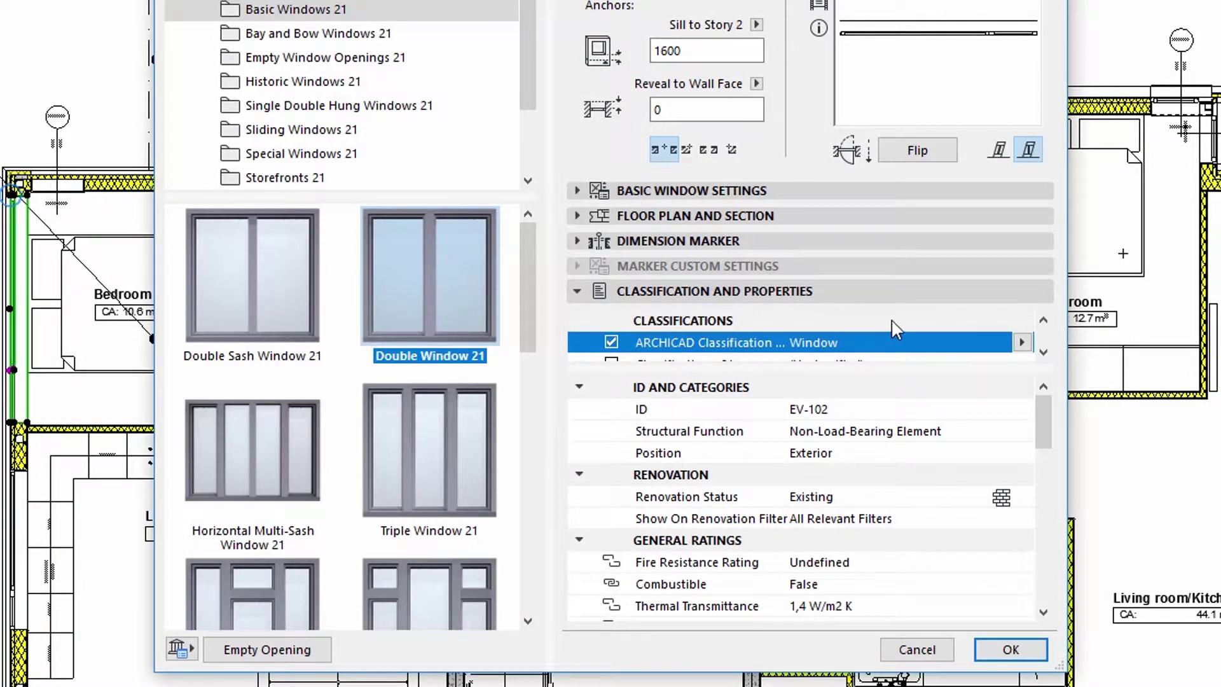
click(1043, 351)
click(1043, 352)
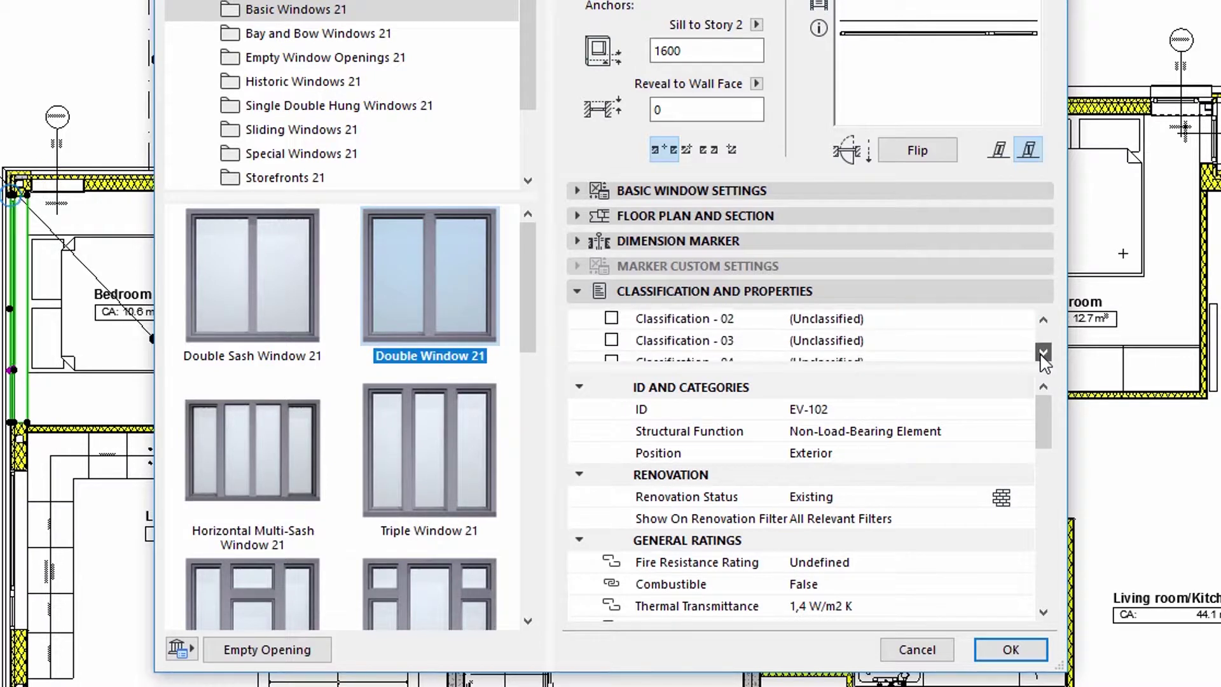
click(1043, 351)
click(1044, 353)
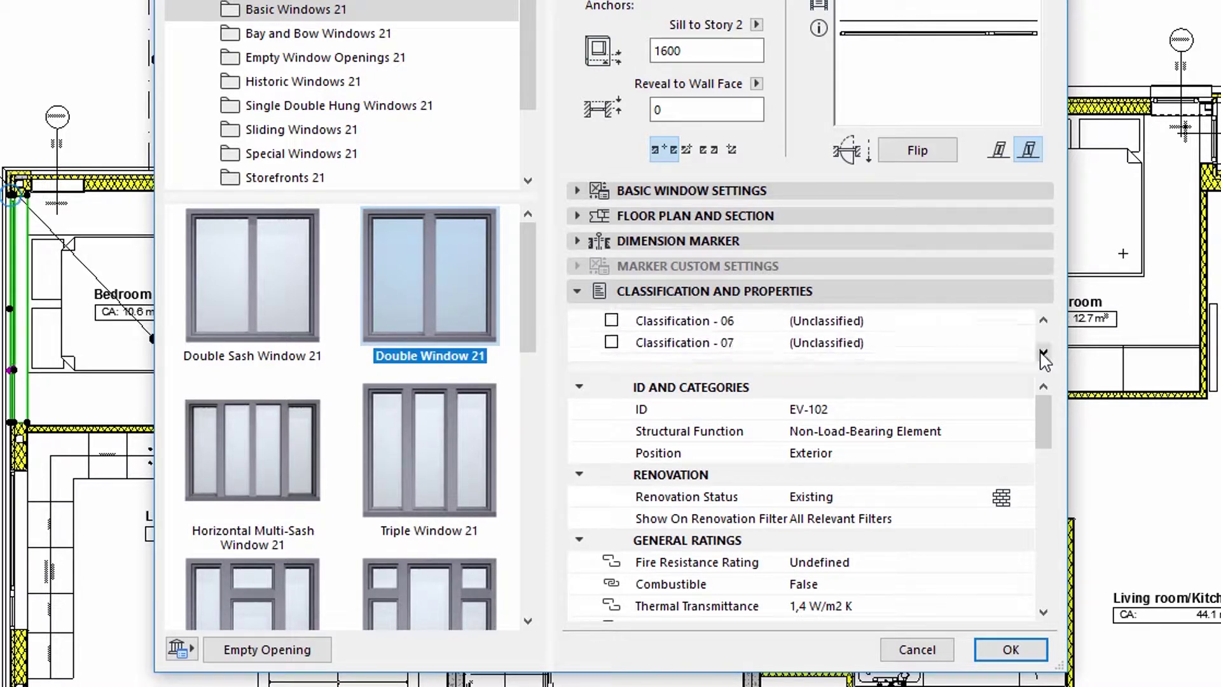
click(1043, 320)
click(1043, 320)
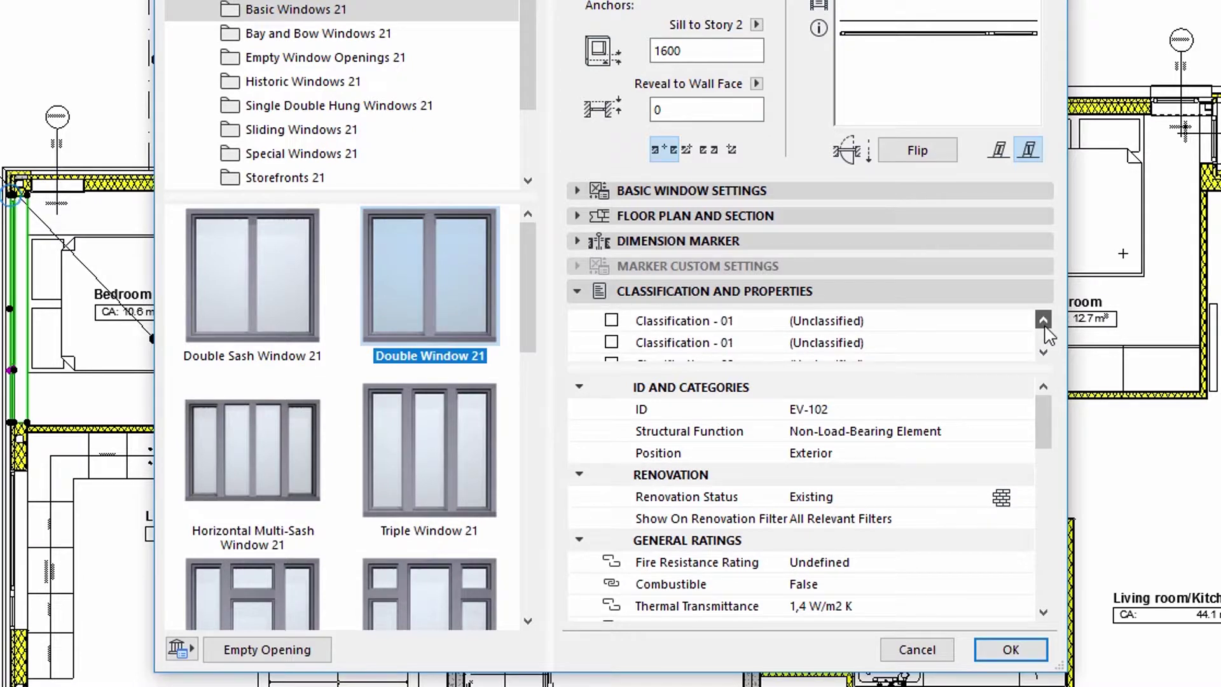
click(1043, 320)
click(1043, 320)
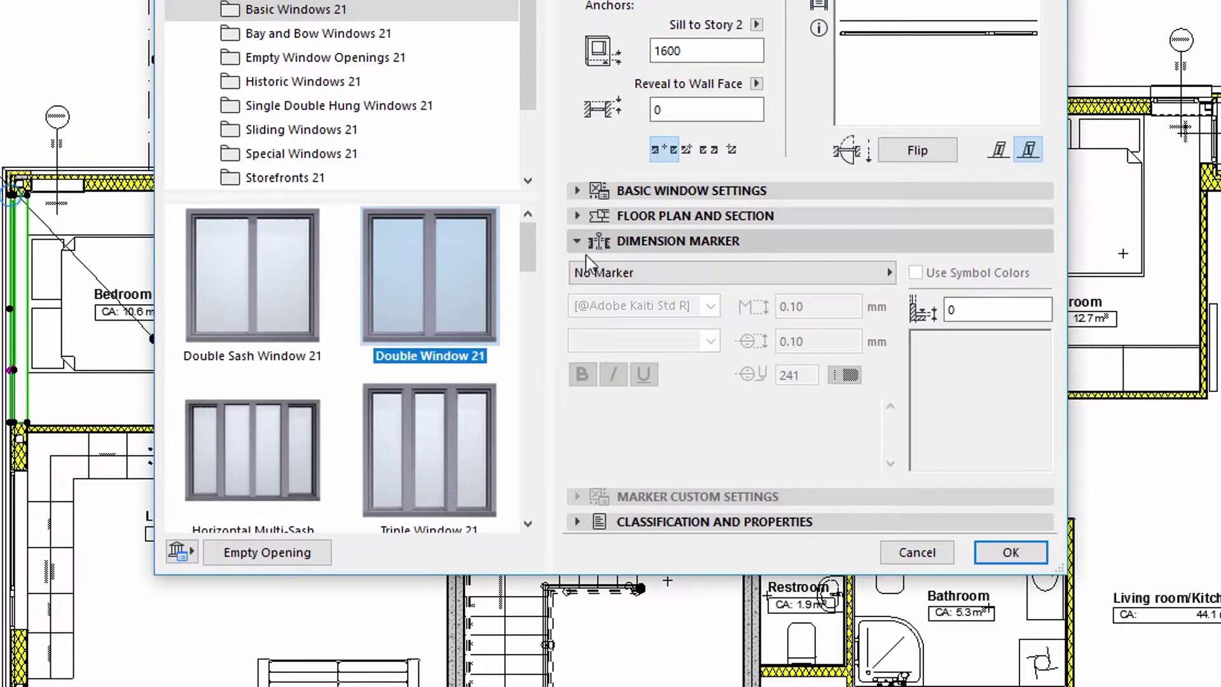
Use Window Stamp 21 as the window marker and show its content settings.
click(601, 272)
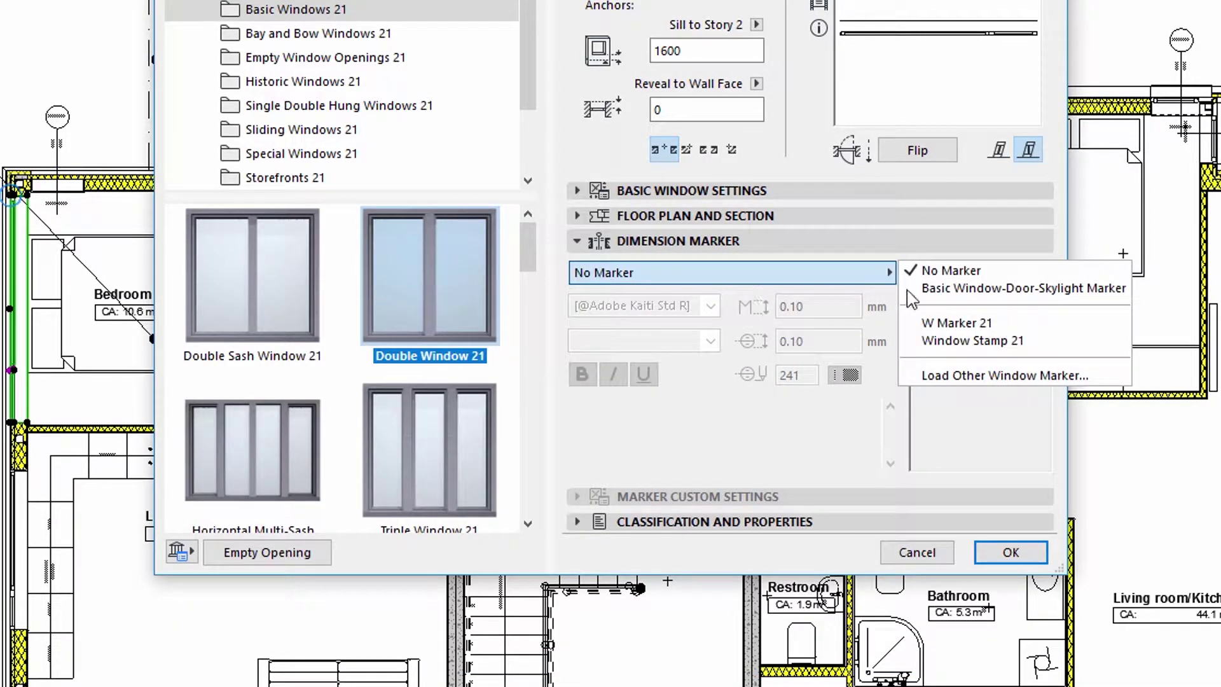
click(946, 340)
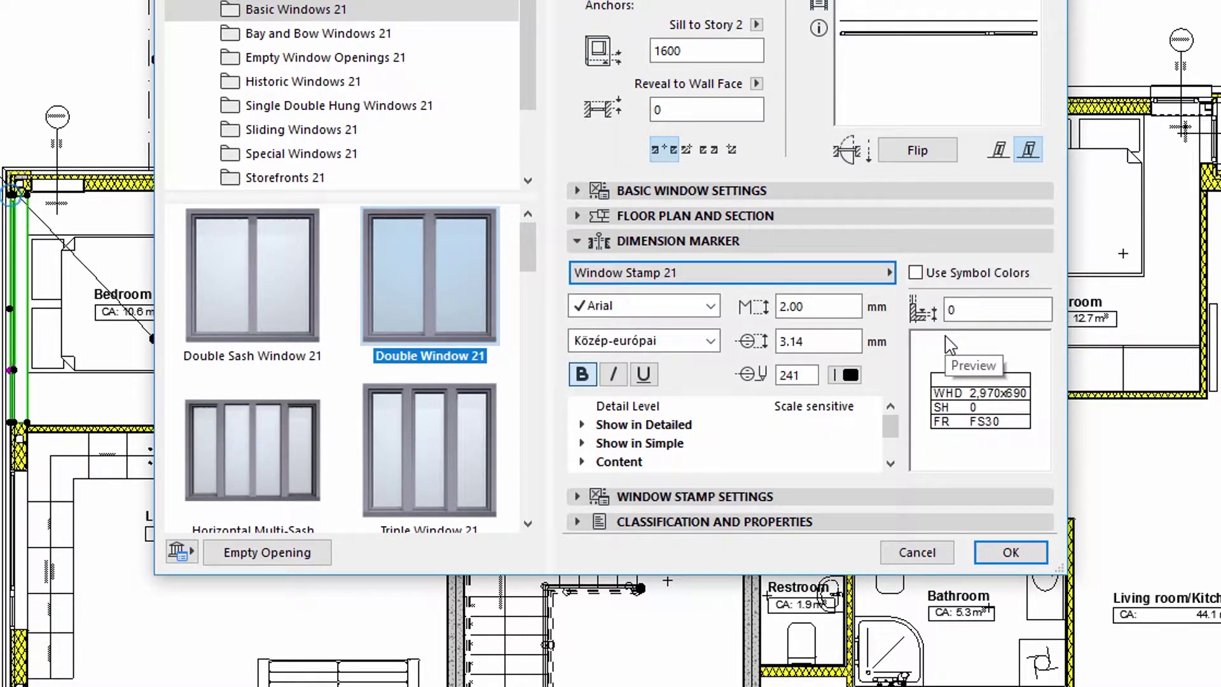
click(578, 242)
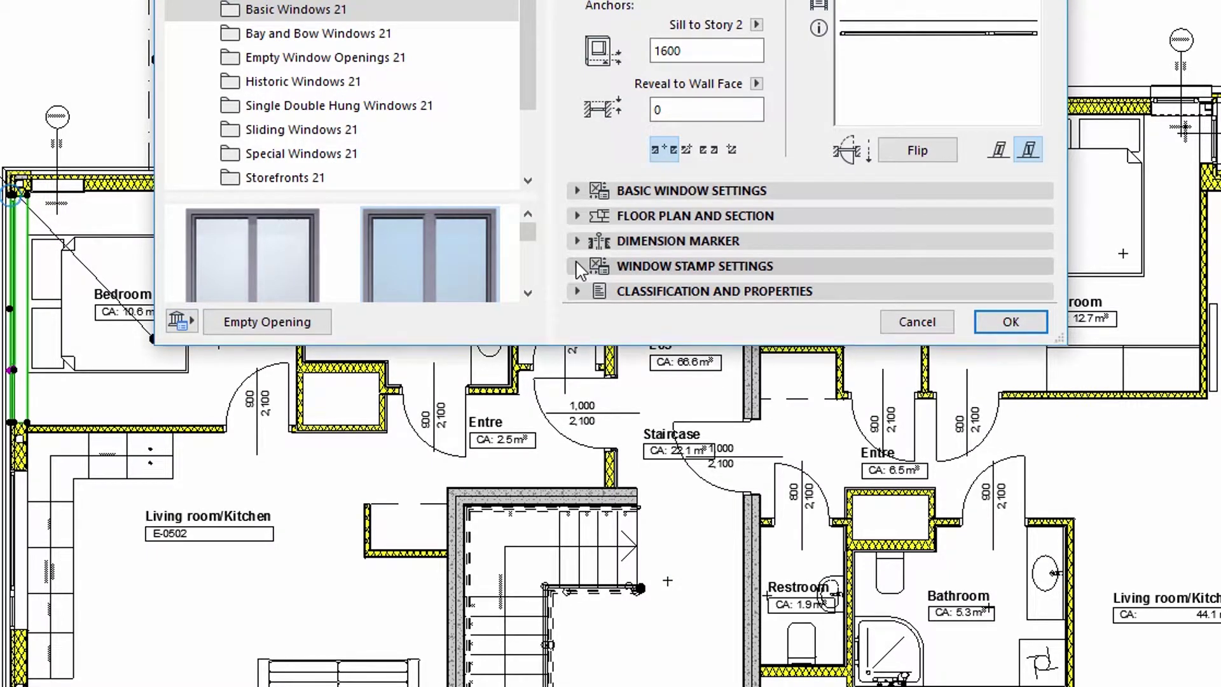
click(578, 266)
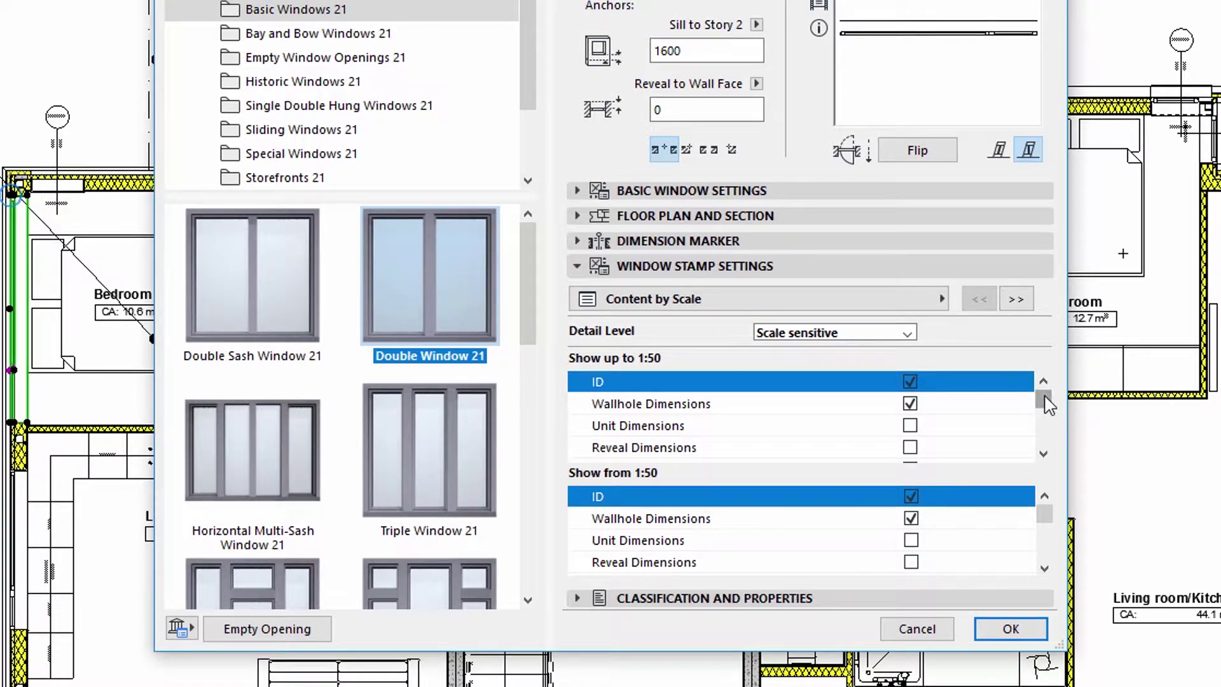
Drop Fire Rating and Sill Height up to 1:50; enable Classification and Properties at both scales.
drag(1046, 397, 1041, 450)
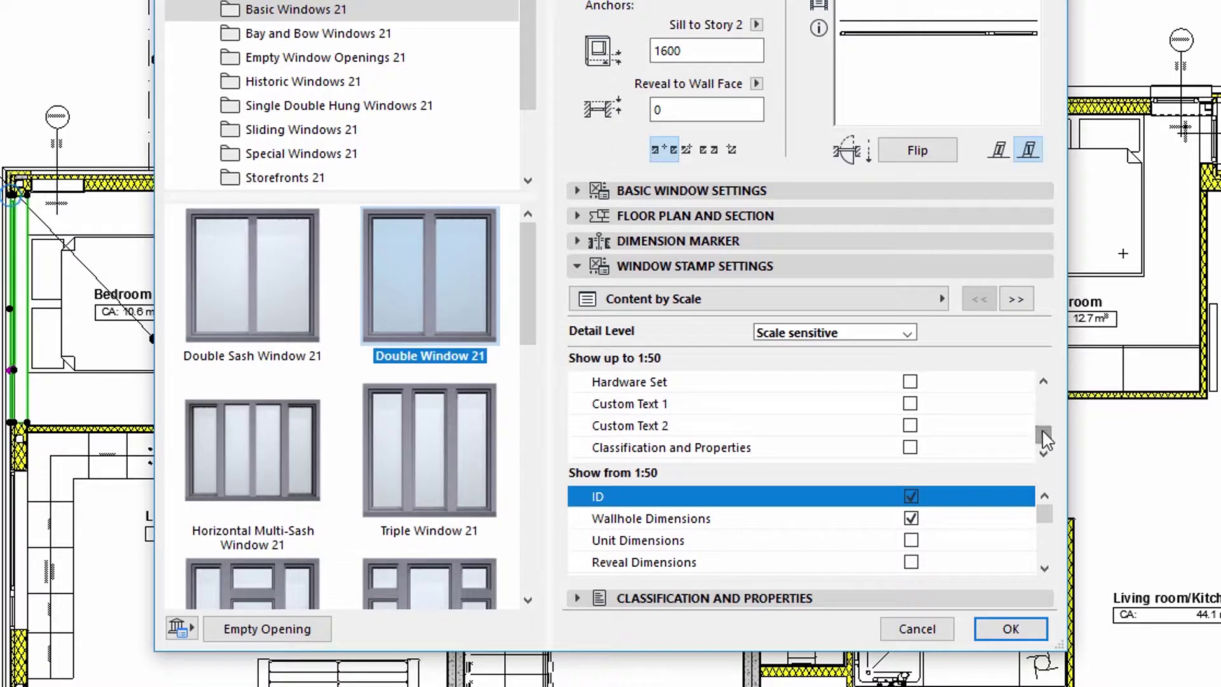
drag(1044, 438, 1044, 417)
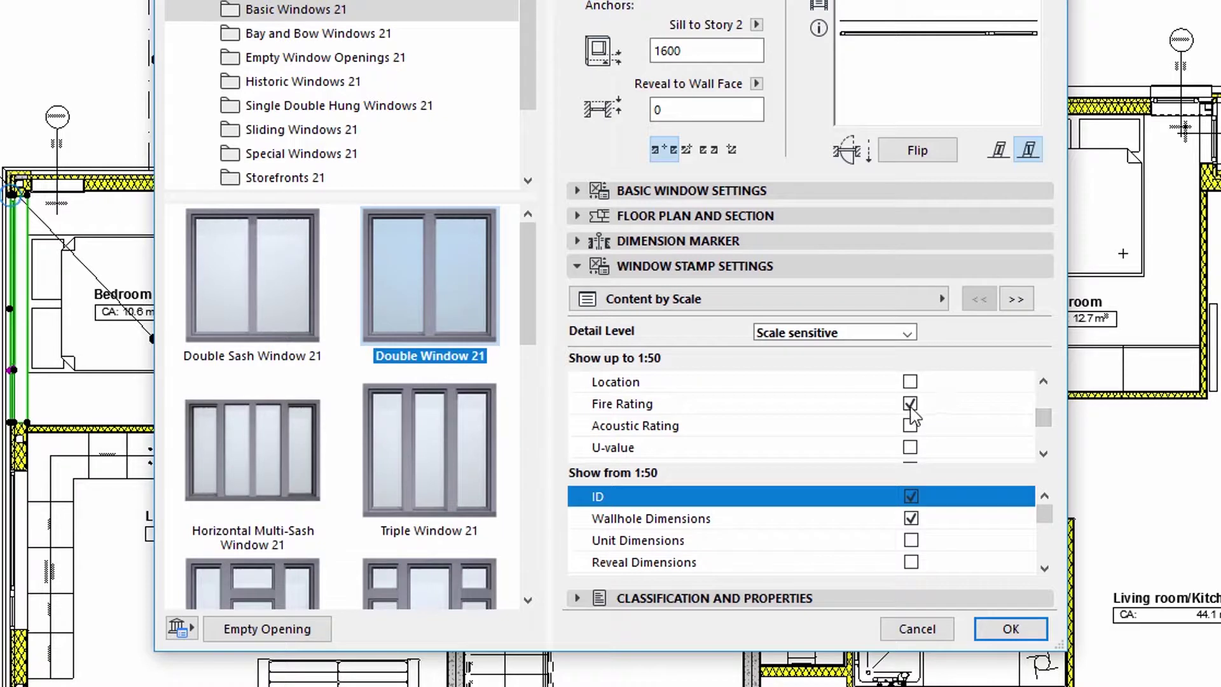
click(911, 405)
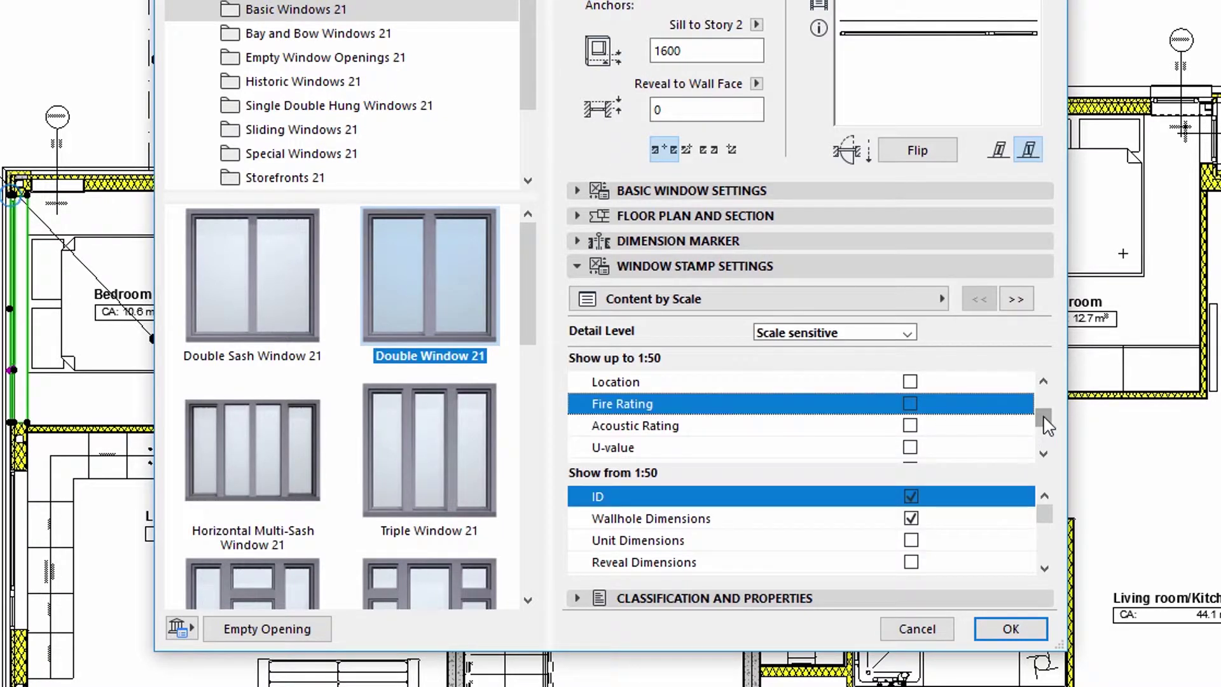
drag(1046, 417, 1045, 411)
click(911, 424)
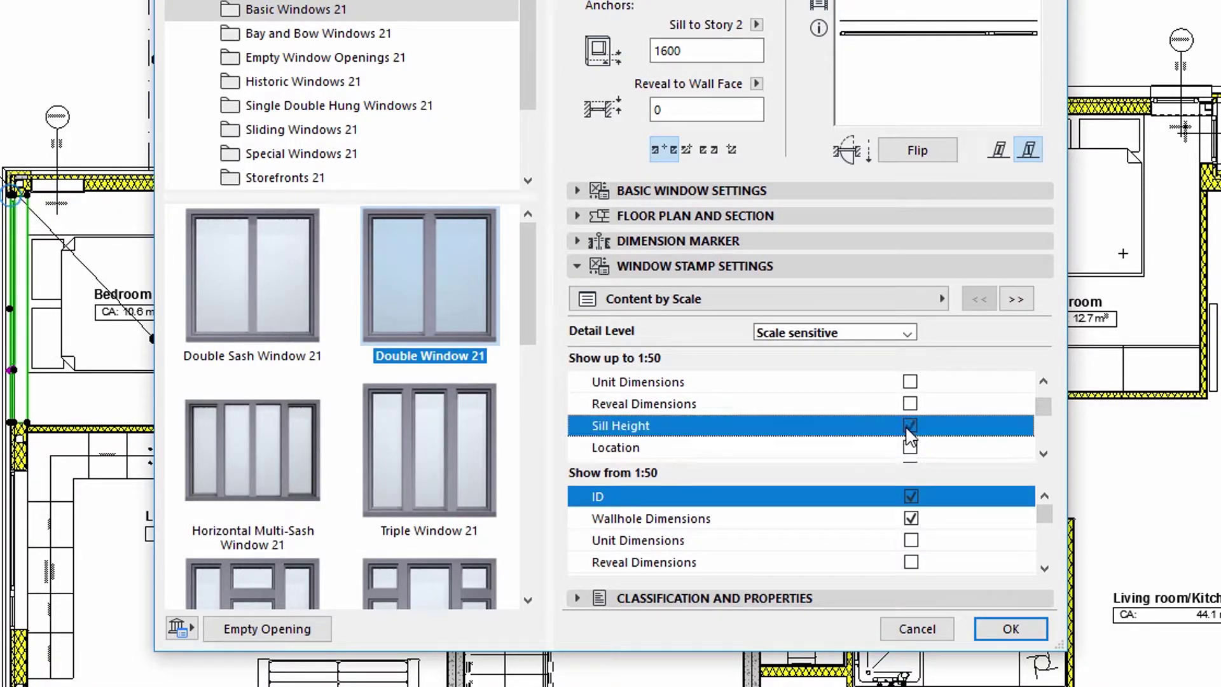
drag(1044, 408, 1044, 450)
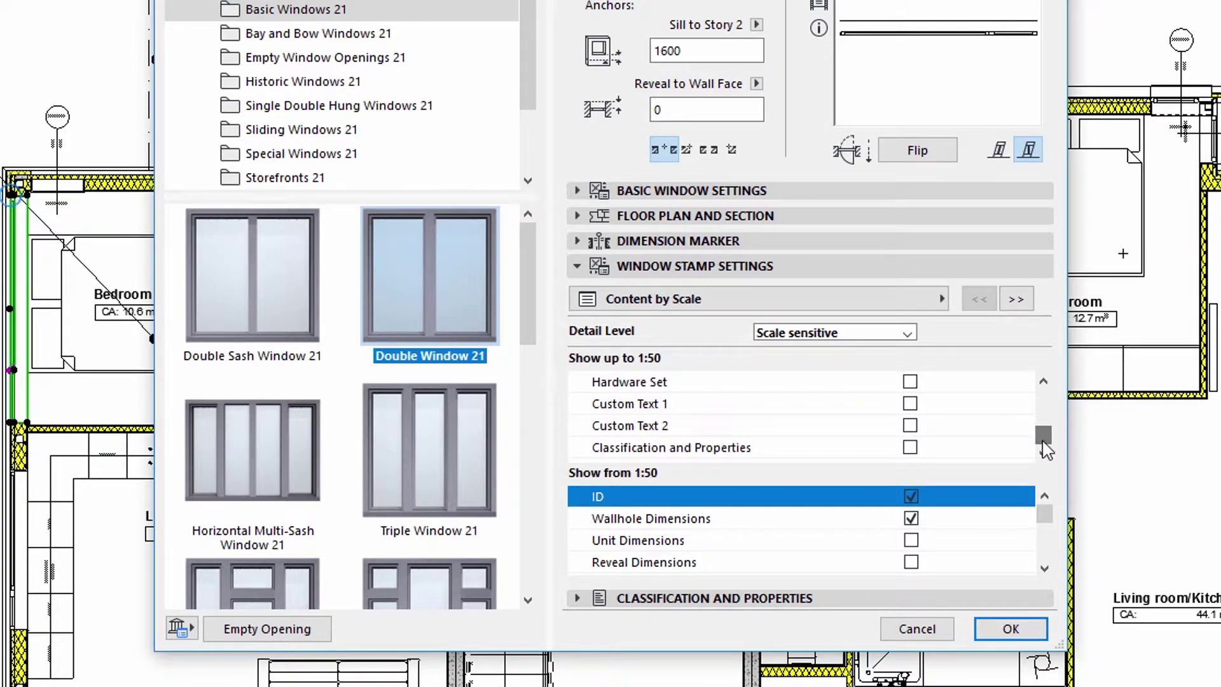
click(910, 448)
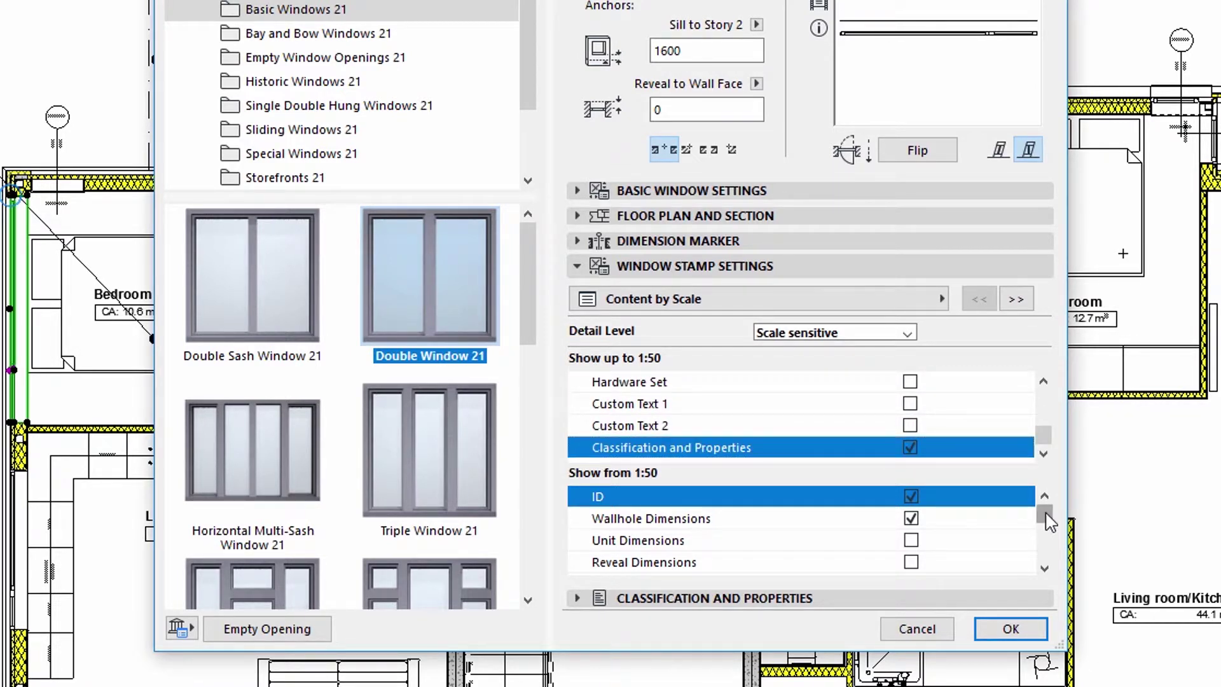
drag(1045, 509, 1049, 561)
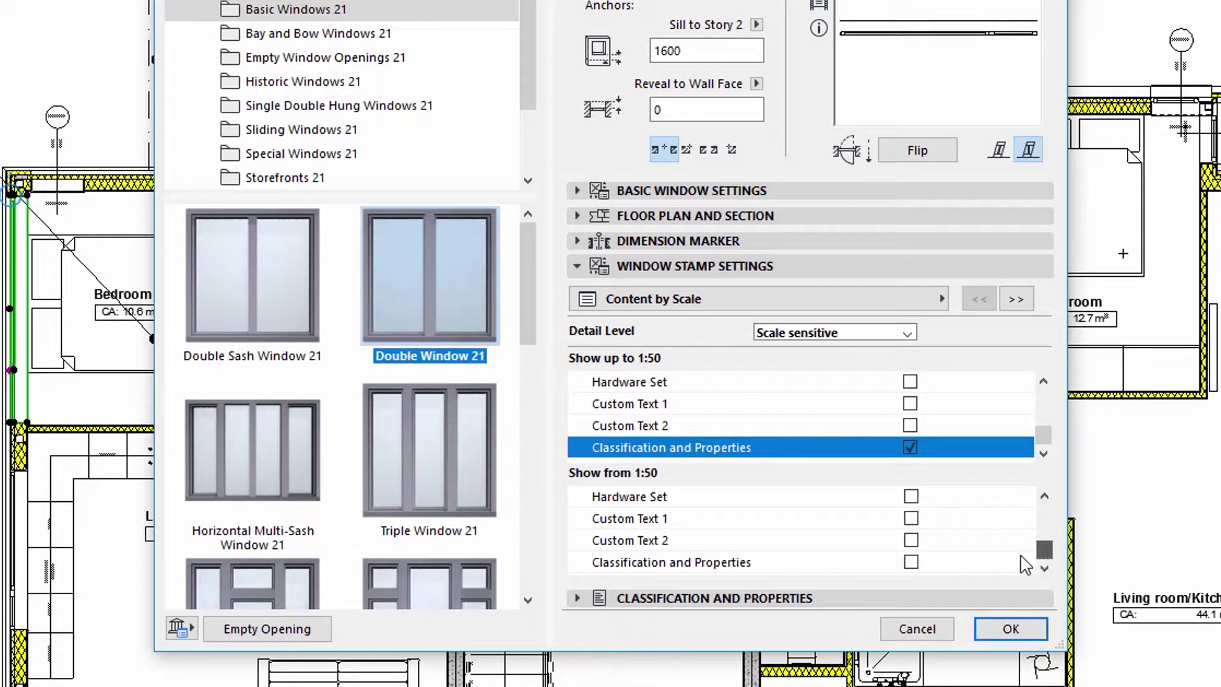
click(911, 562)
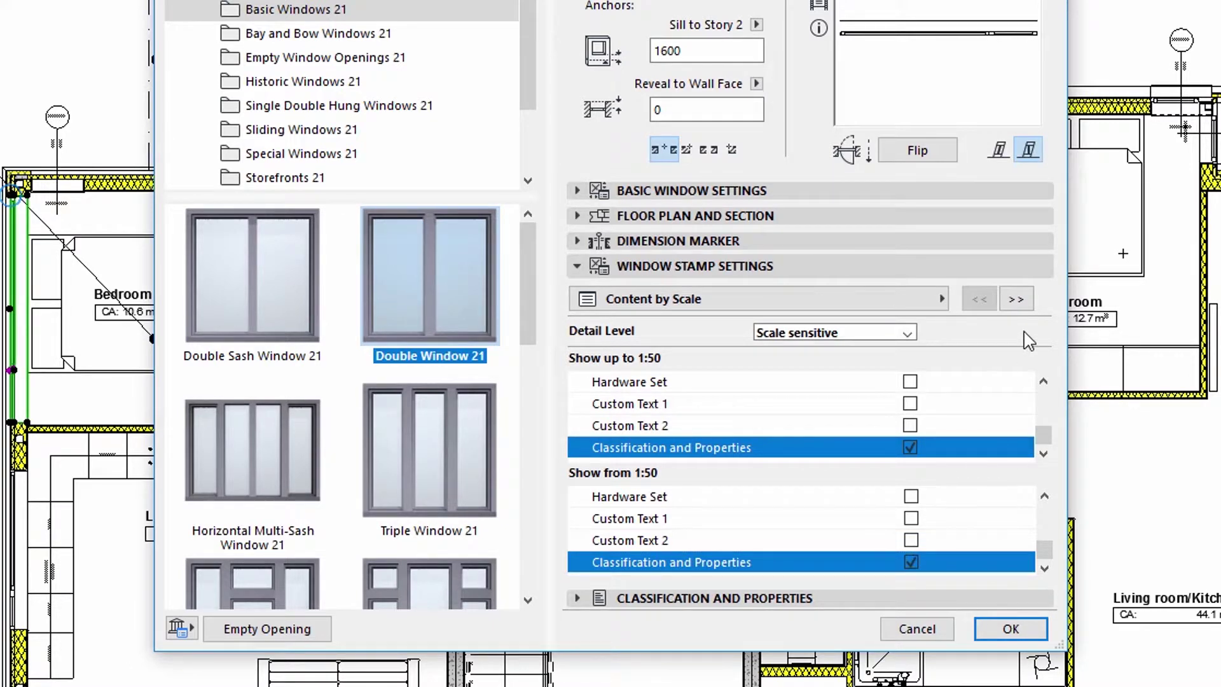
click(1018, 301)
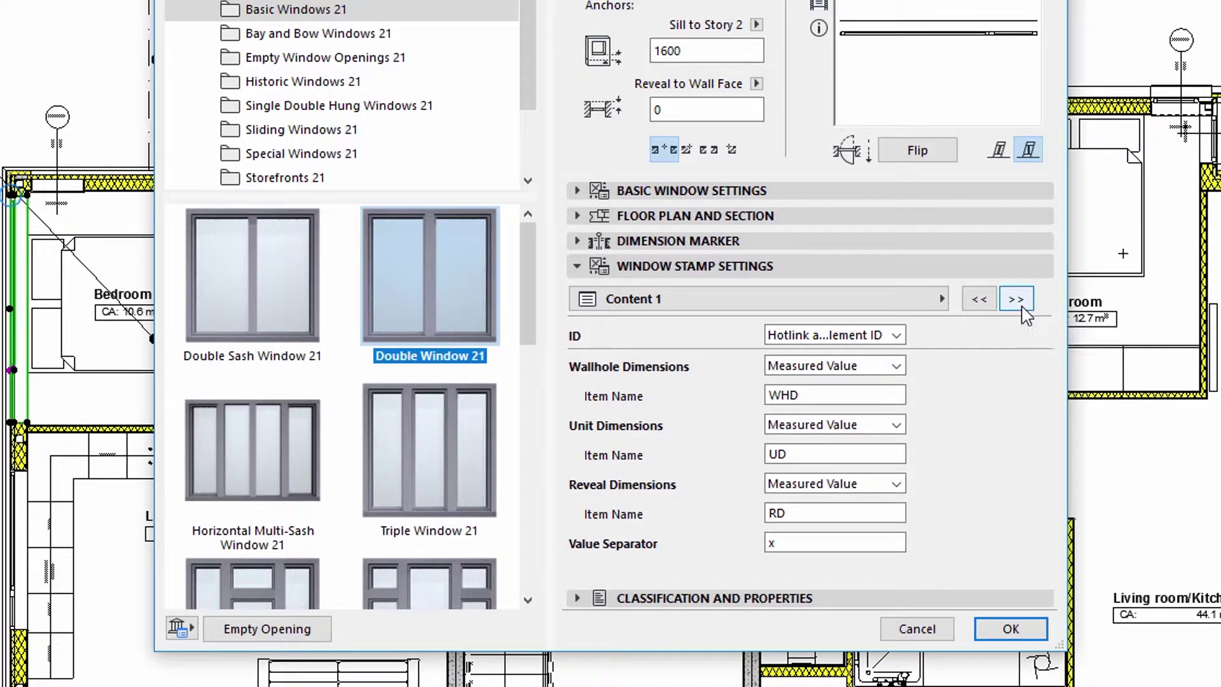
On the Classification and Properties stamp page, set row 1 to ARCHICAD Classification - 21.
click(1017, 300)
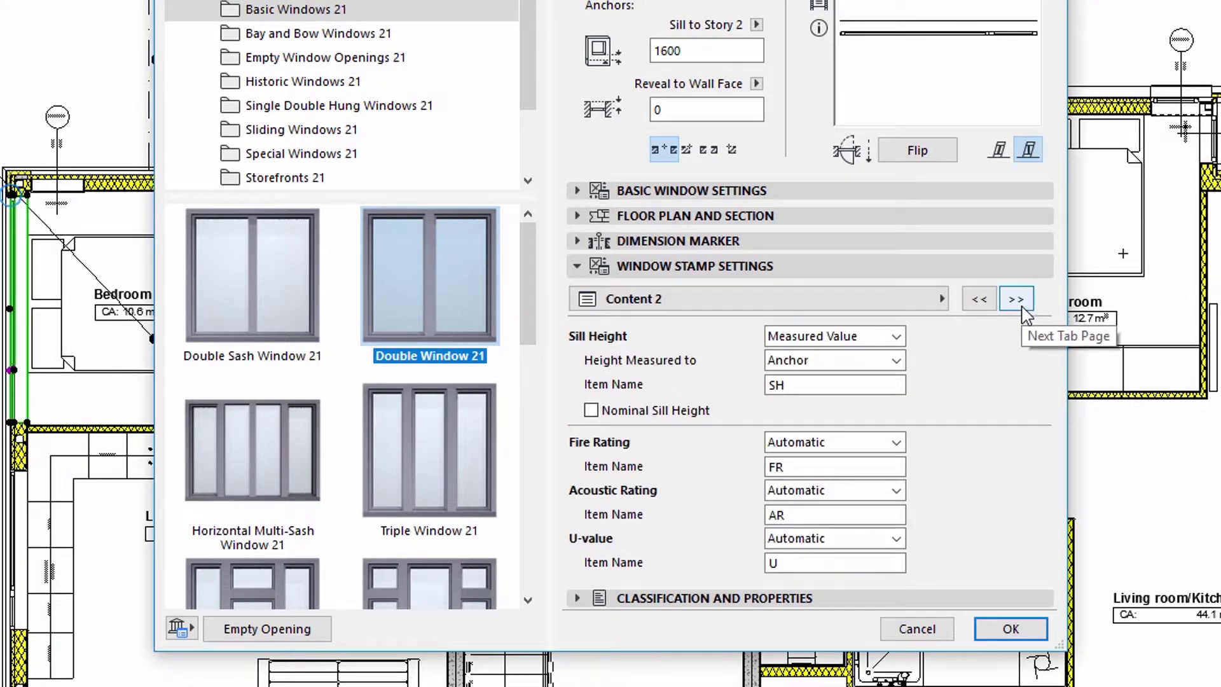
click(1024, 309)
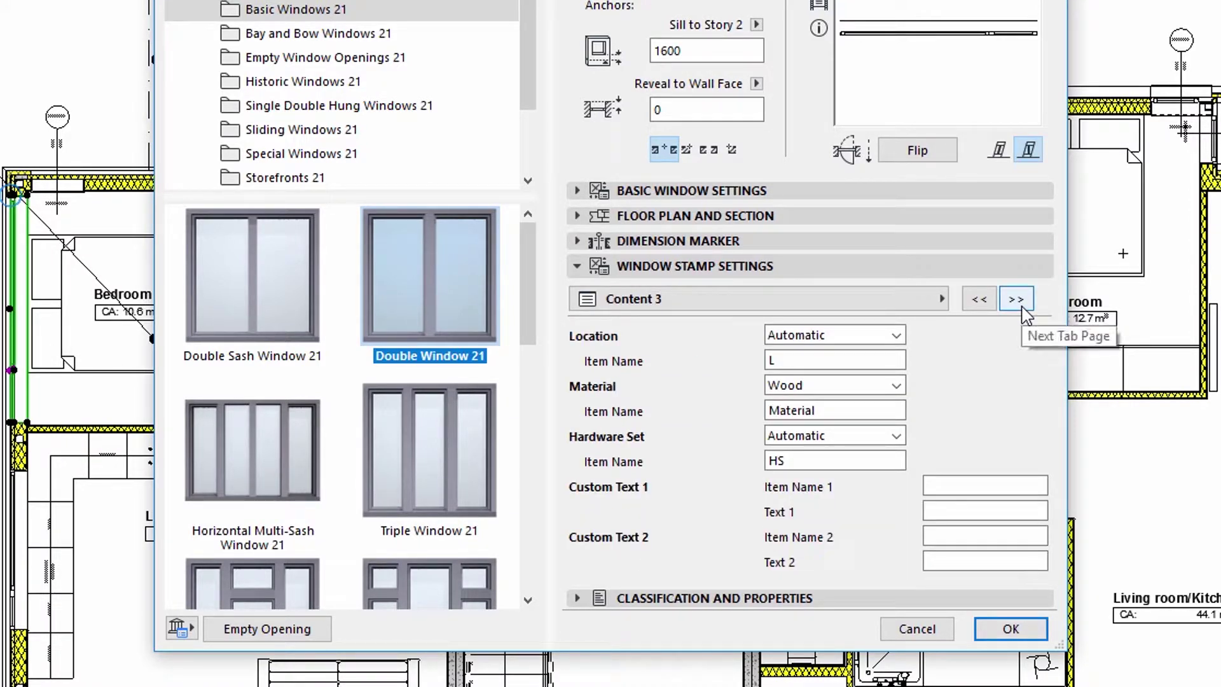
click(1017, 300)
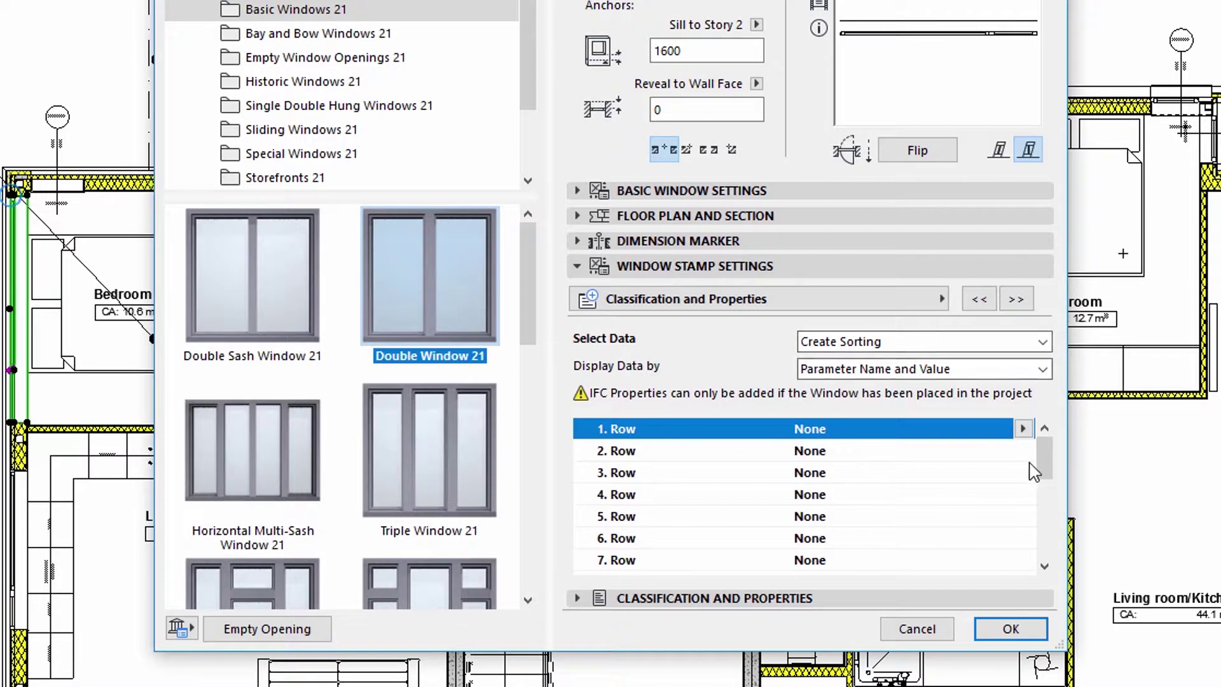
click(1024, 430)
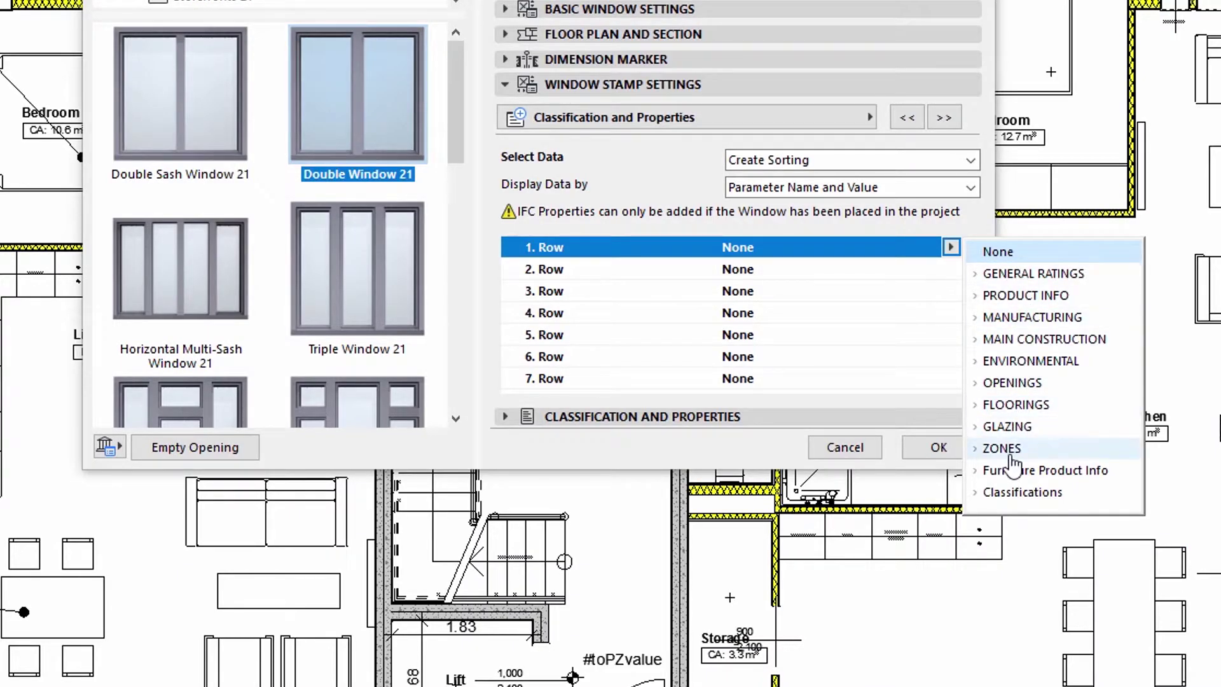
click(1009, 492)
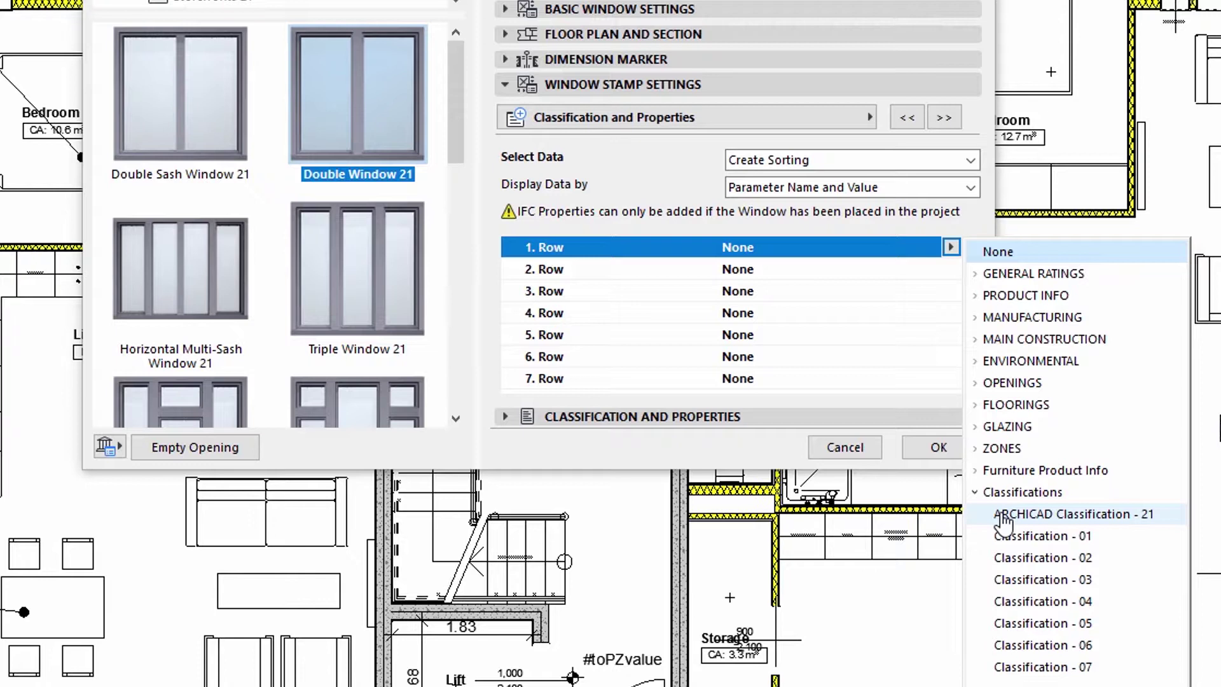
click(1004, 519)
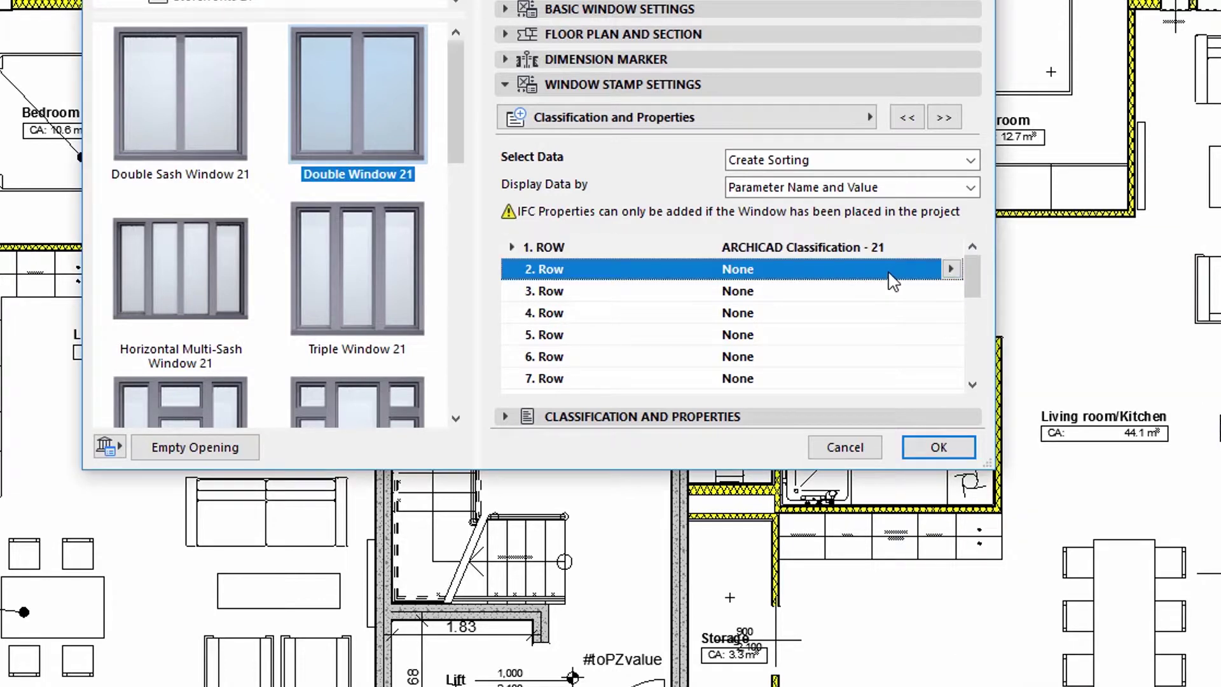
Set stamp rows 2–4 to Thermal Transmittance, Sound Transmission Class and Purchase Price.
click(952, 270)
click(975, 296)
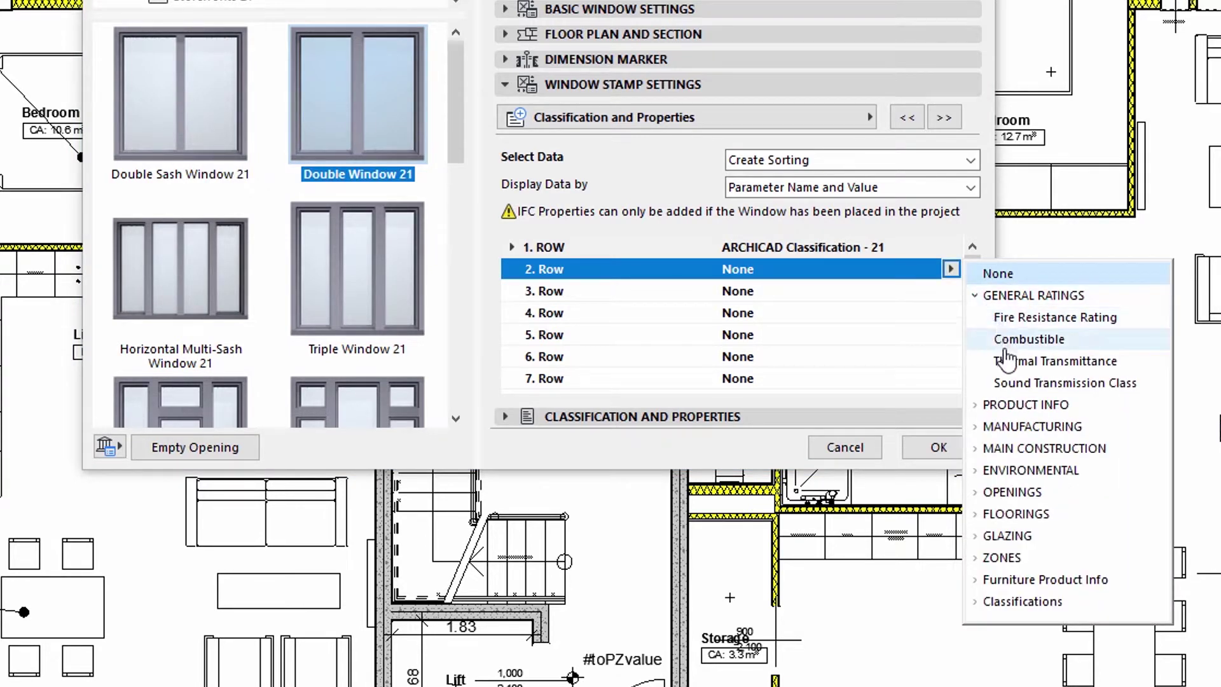
click(1009, 361)
click(832, 293)
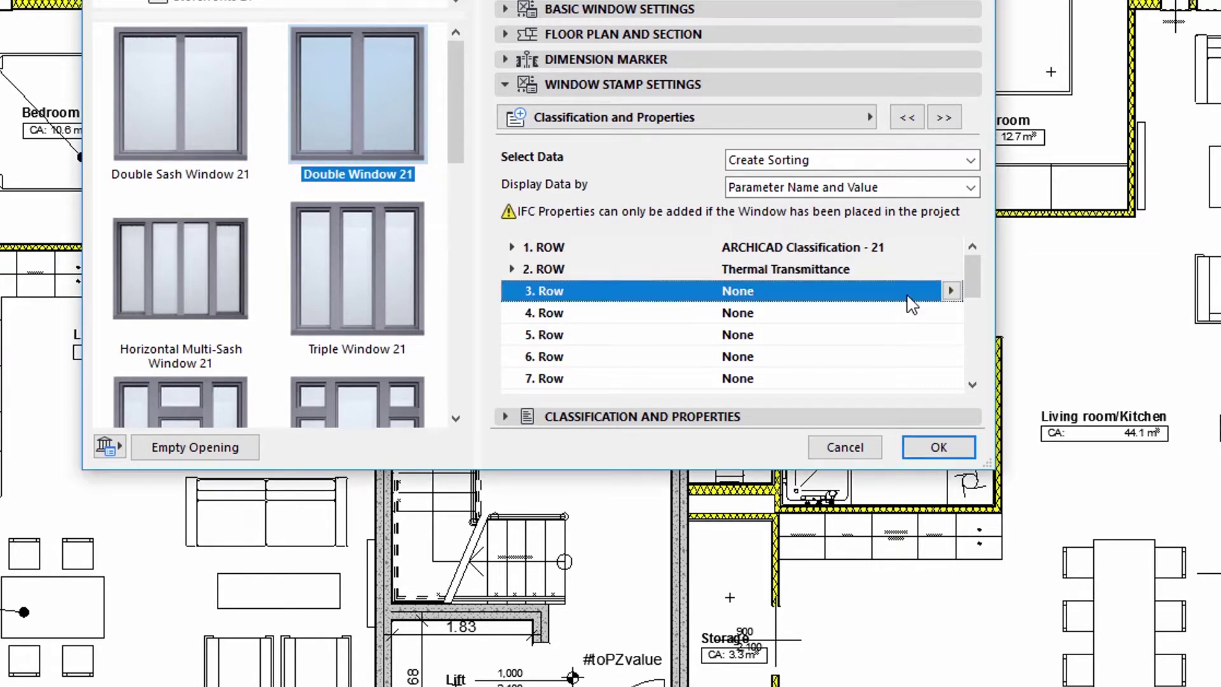
click(952, 290)
click(977, 318)
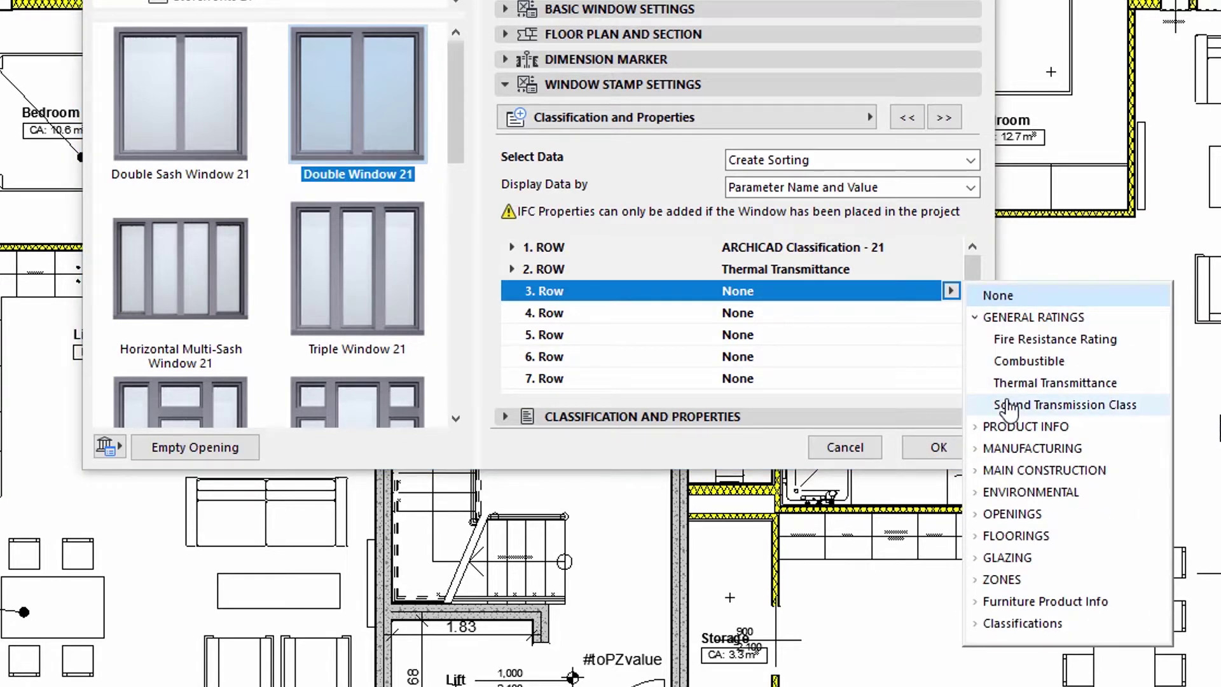
click(1010, 405)
click(886, 318)
click(952, 312)
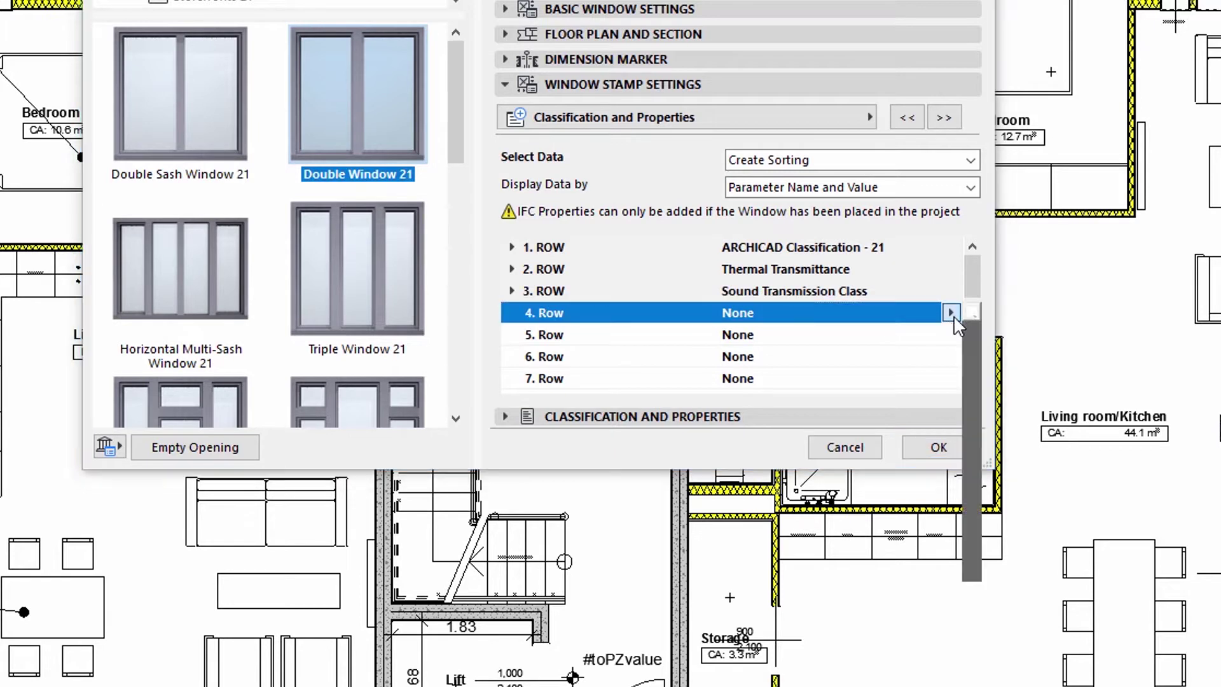
click(976, 361)
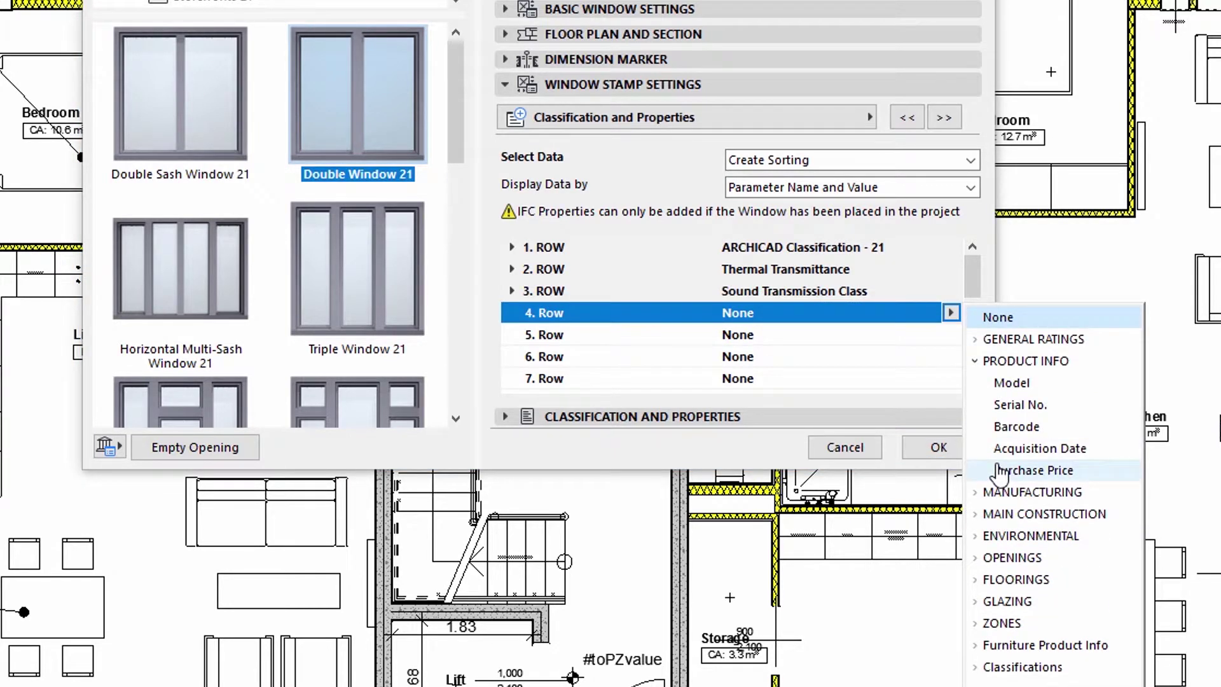
click(1001, 470)
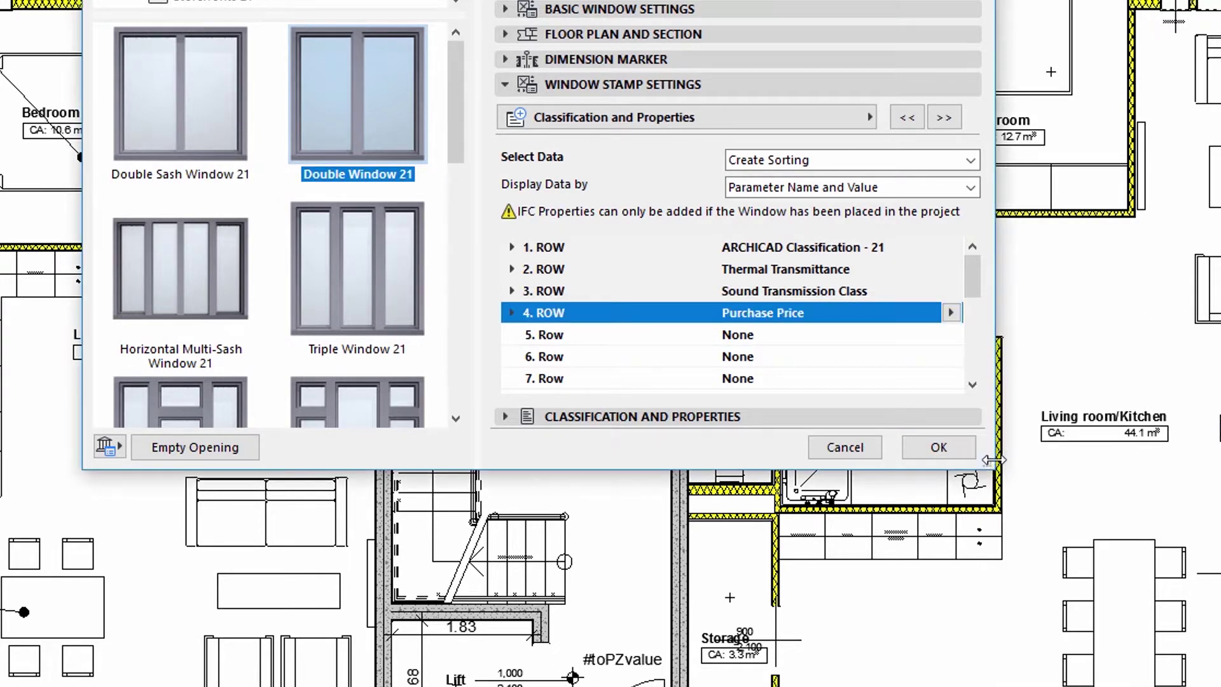
Give the window stamp Frame Style 5.
click(945, 118)
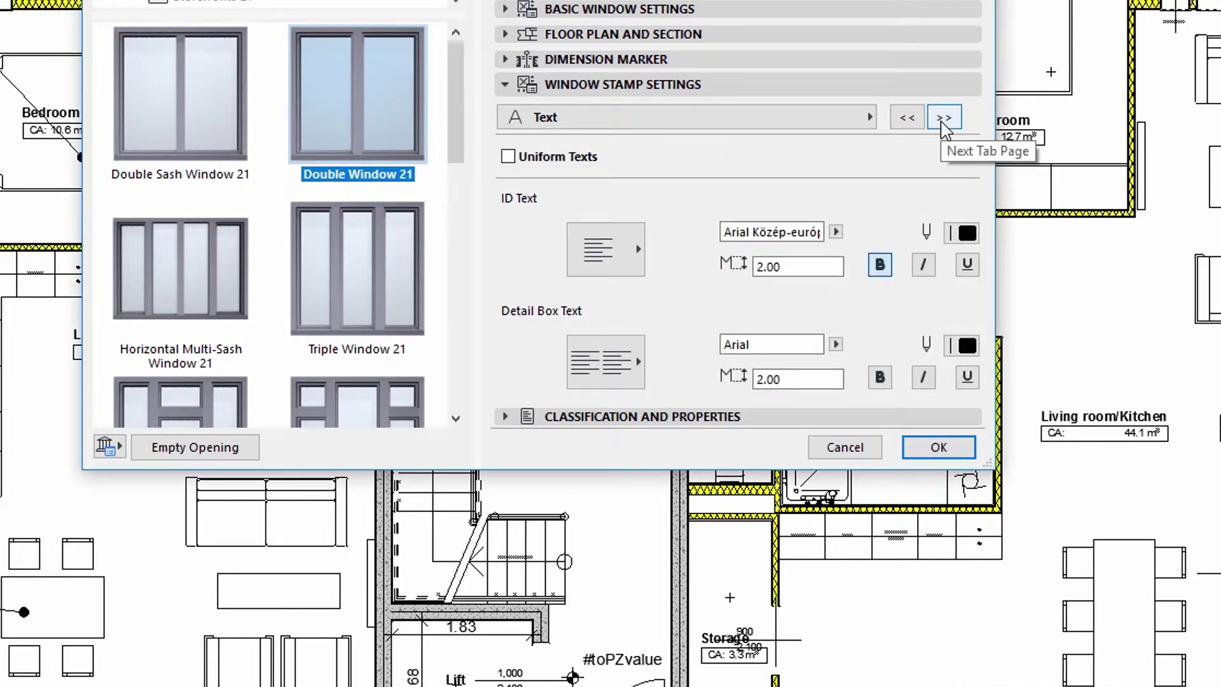
click(945, 118)
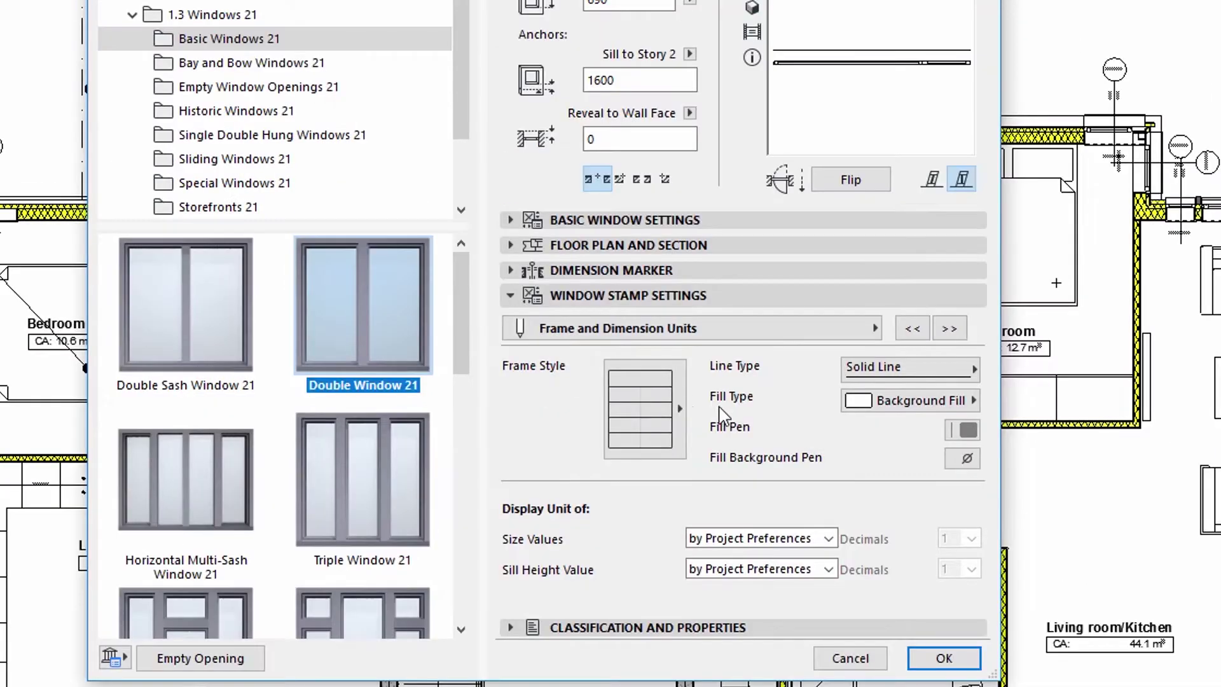
click(680, 412)
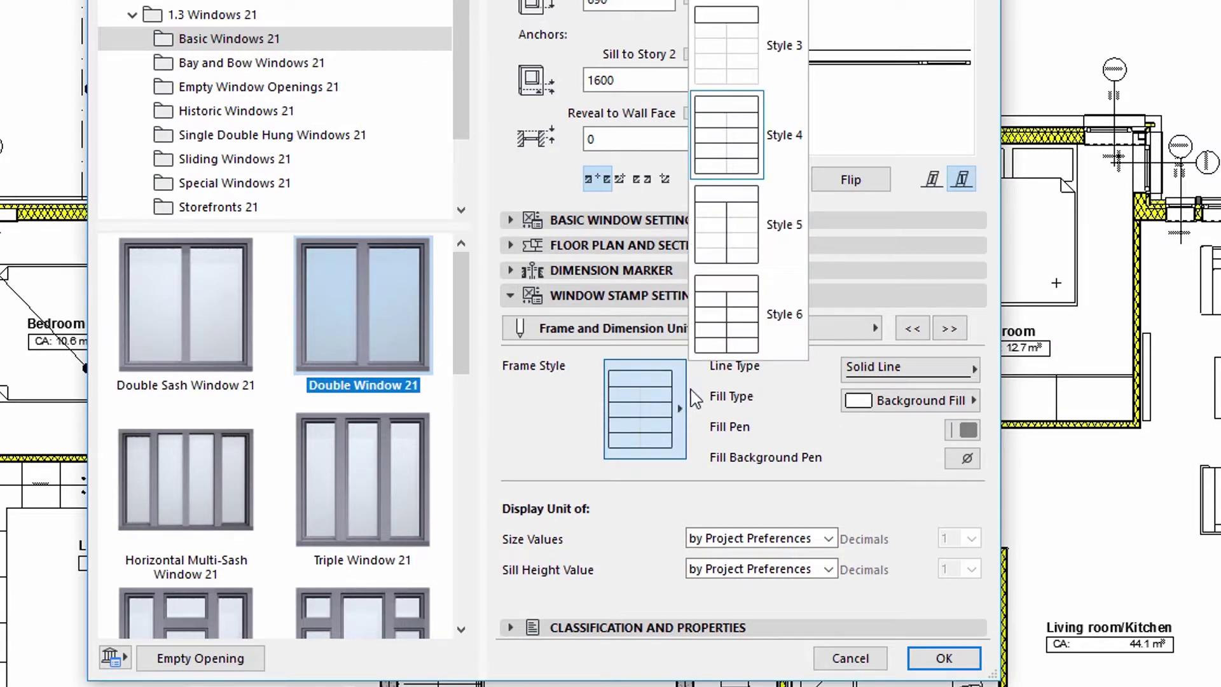
click(761, 239)
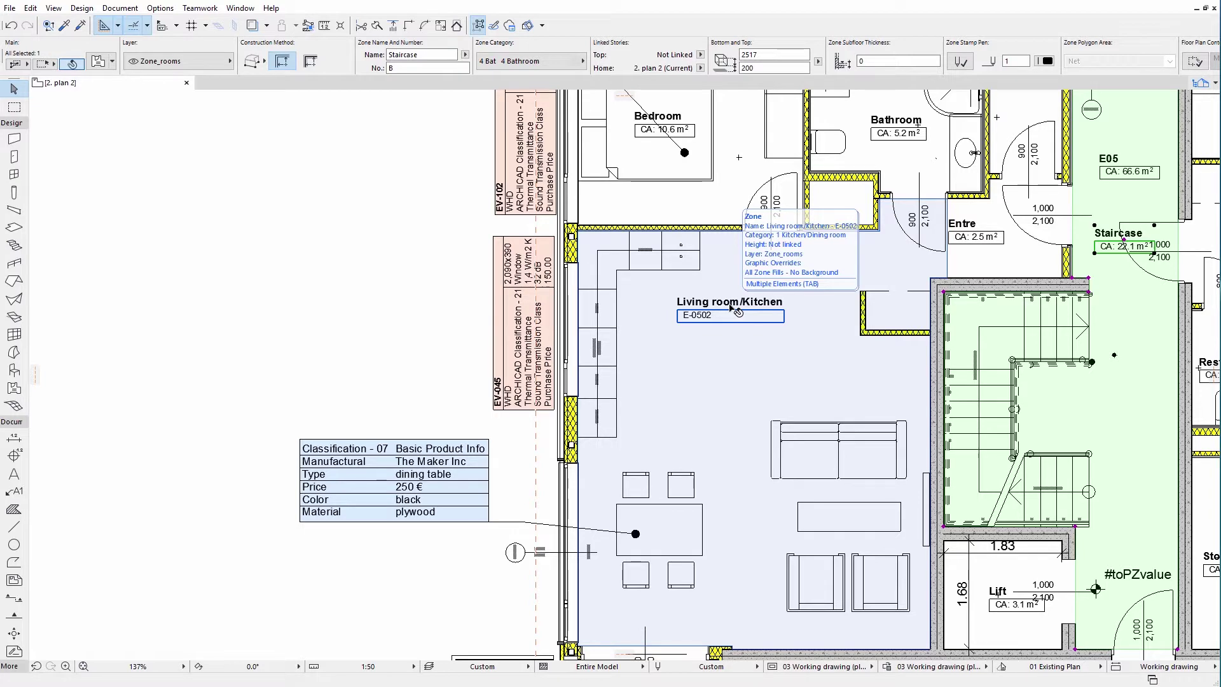
Open the Living room/Kitchen zone's settings and expand its stamp content section.
click(732, 310)
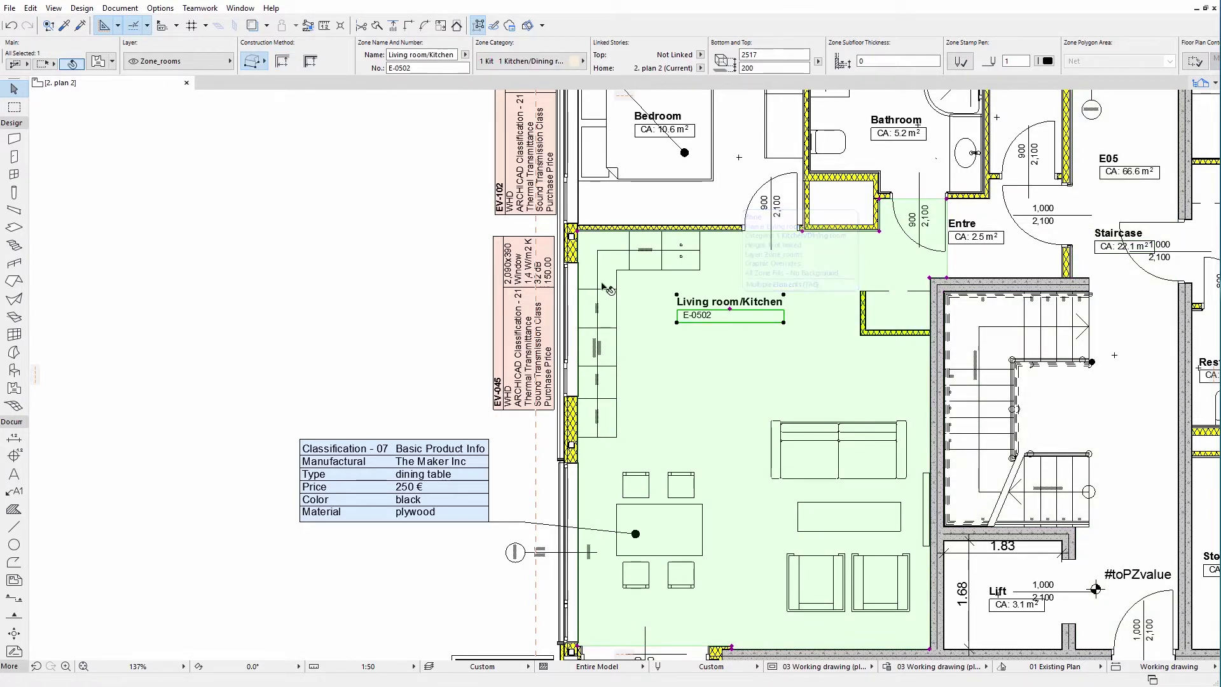
click(100, 67)
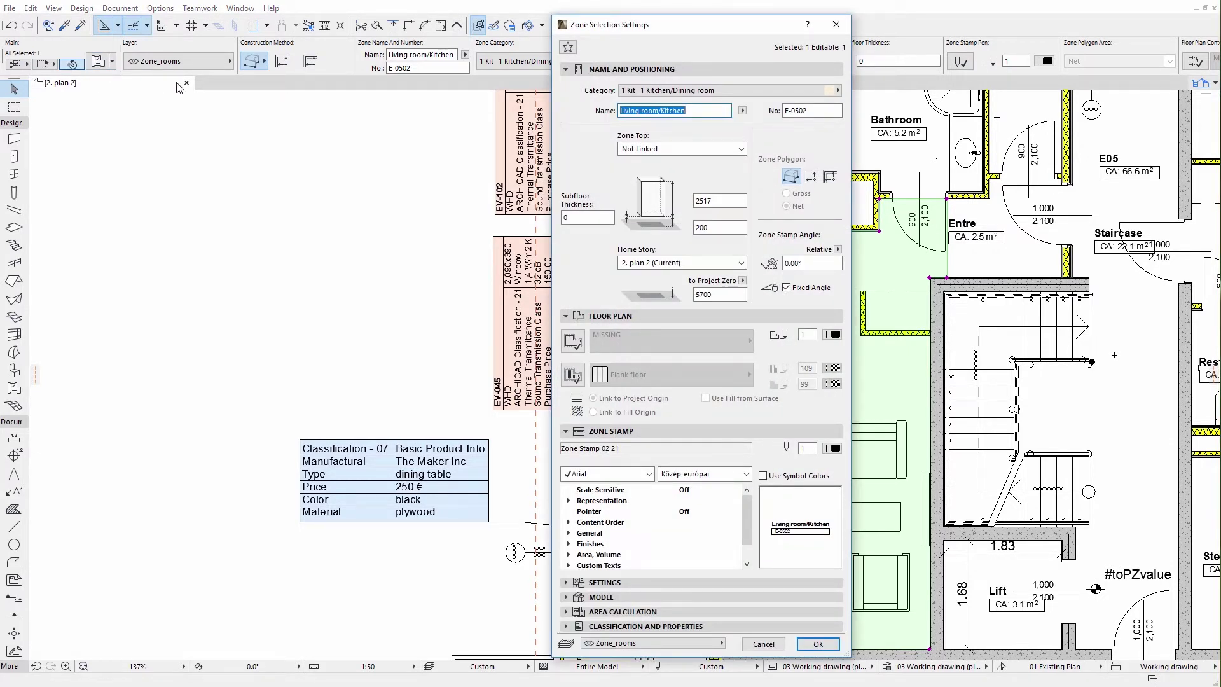
click(565, 316)
click(566, 331)
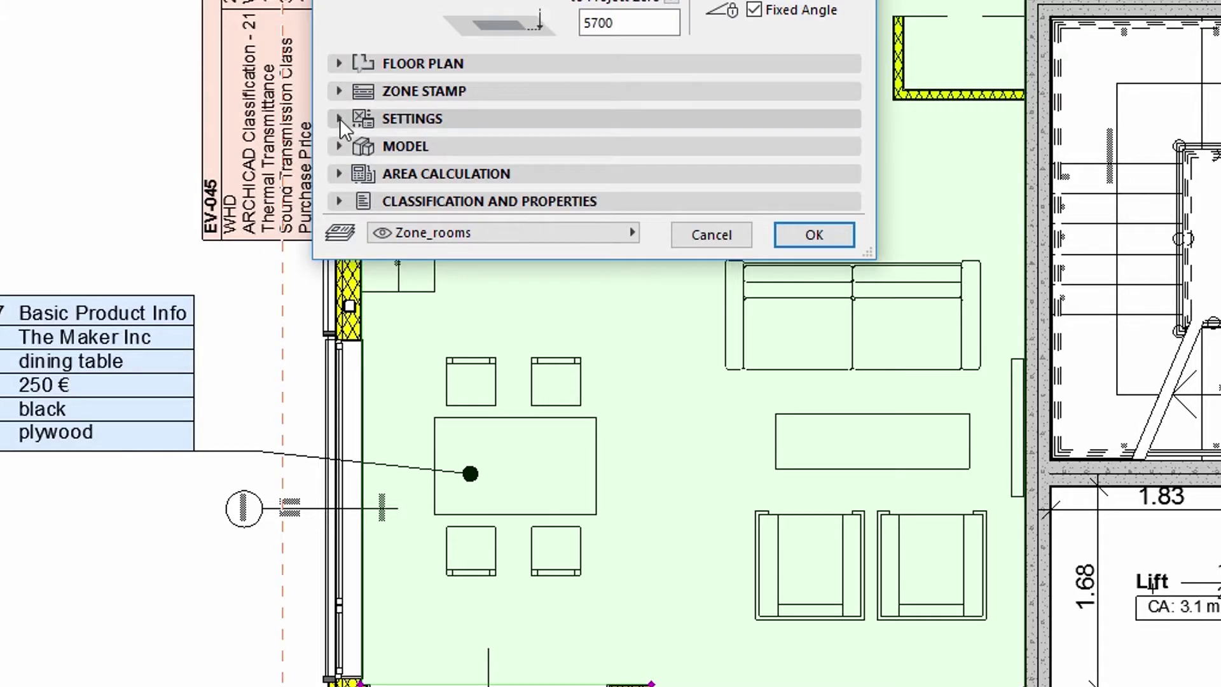
click(339, 118)
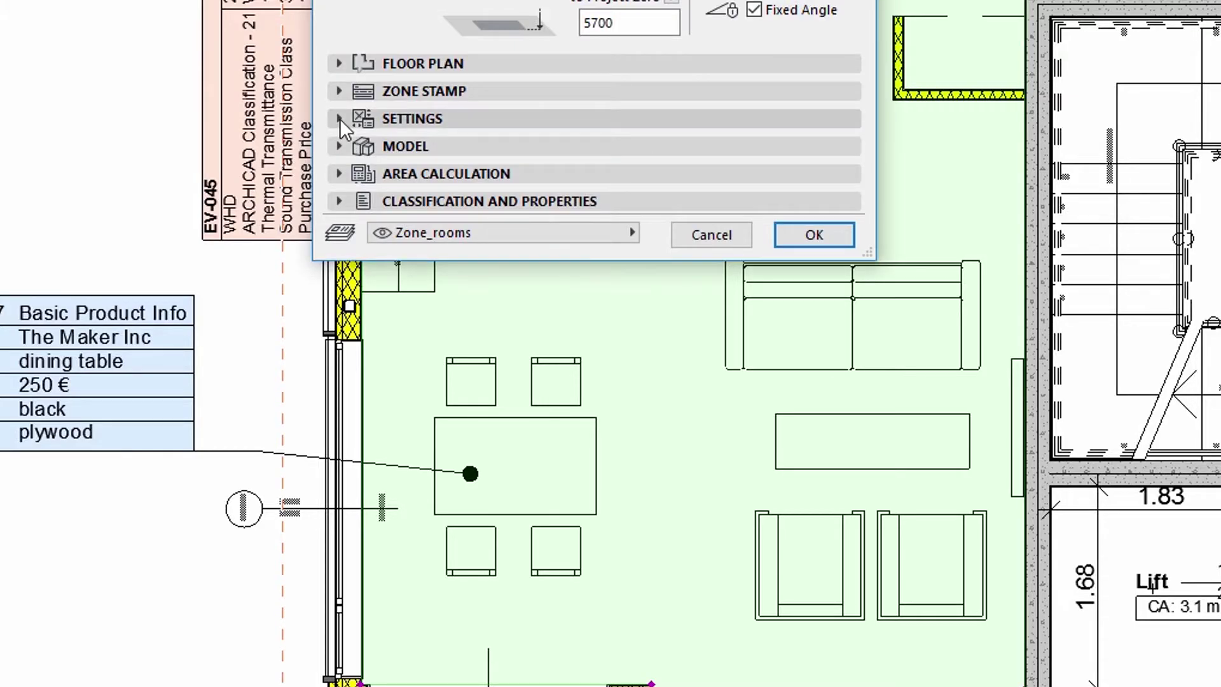
click(394, 150)
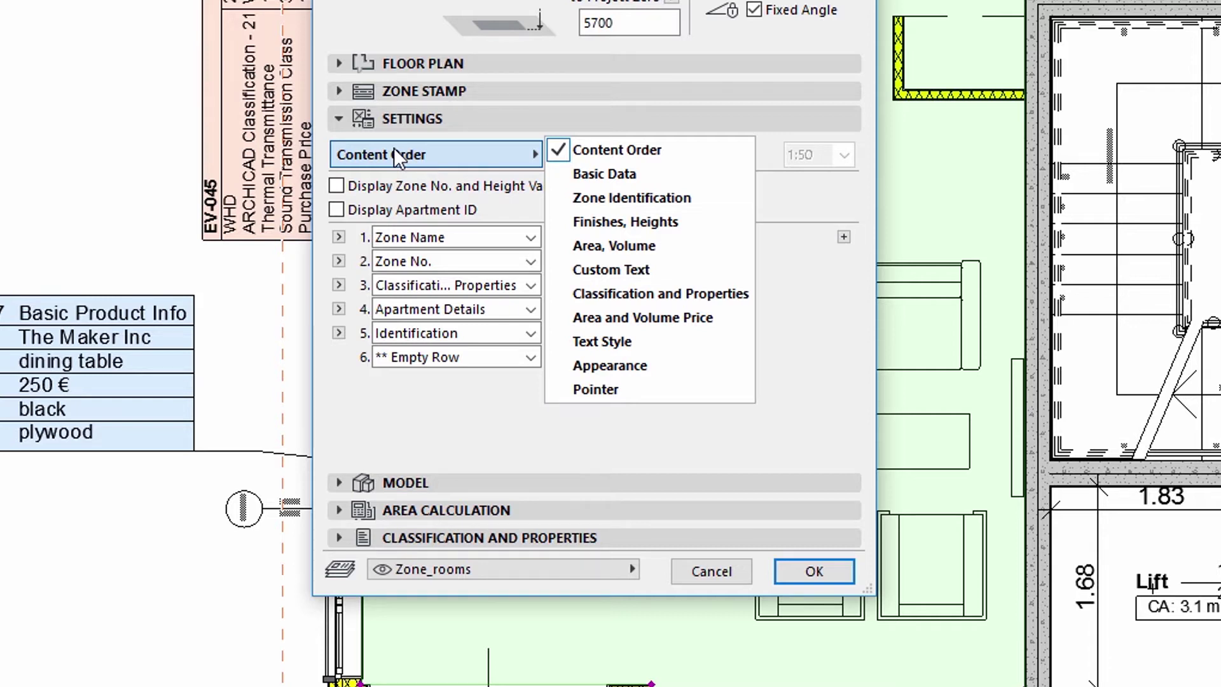
click(395, 148)
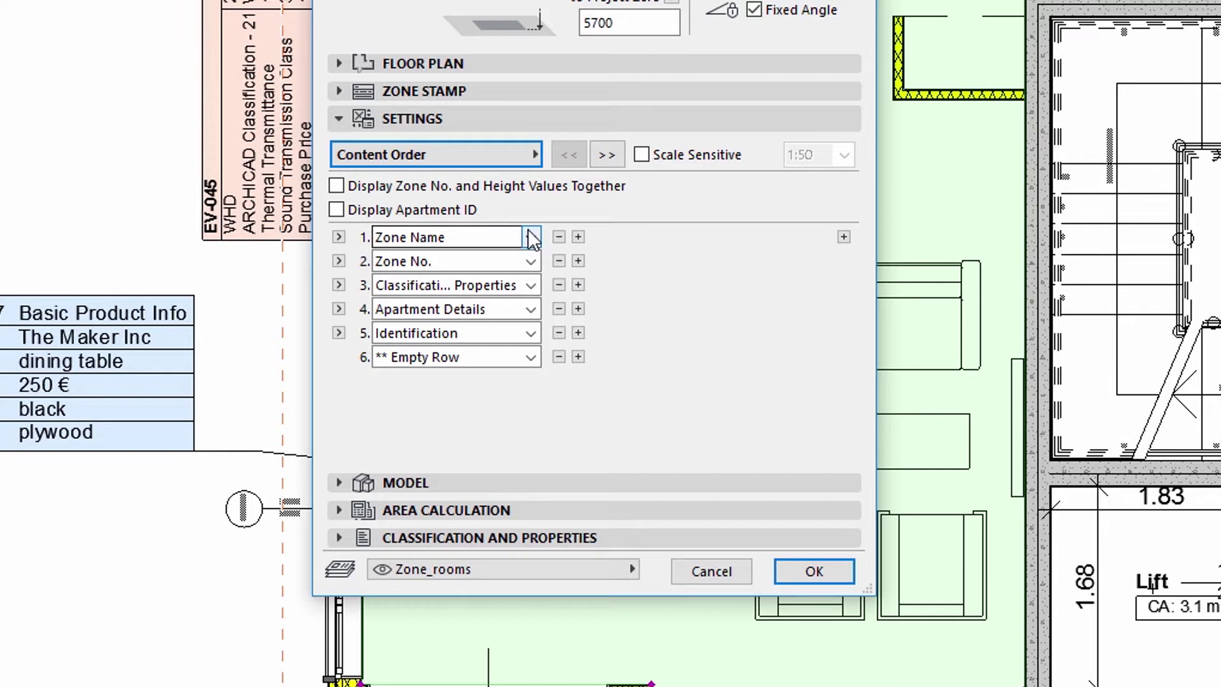
Delete the empty, Identification and Apartment Details stamp rows and go to the Classification and Properties page.
click(559, 356)
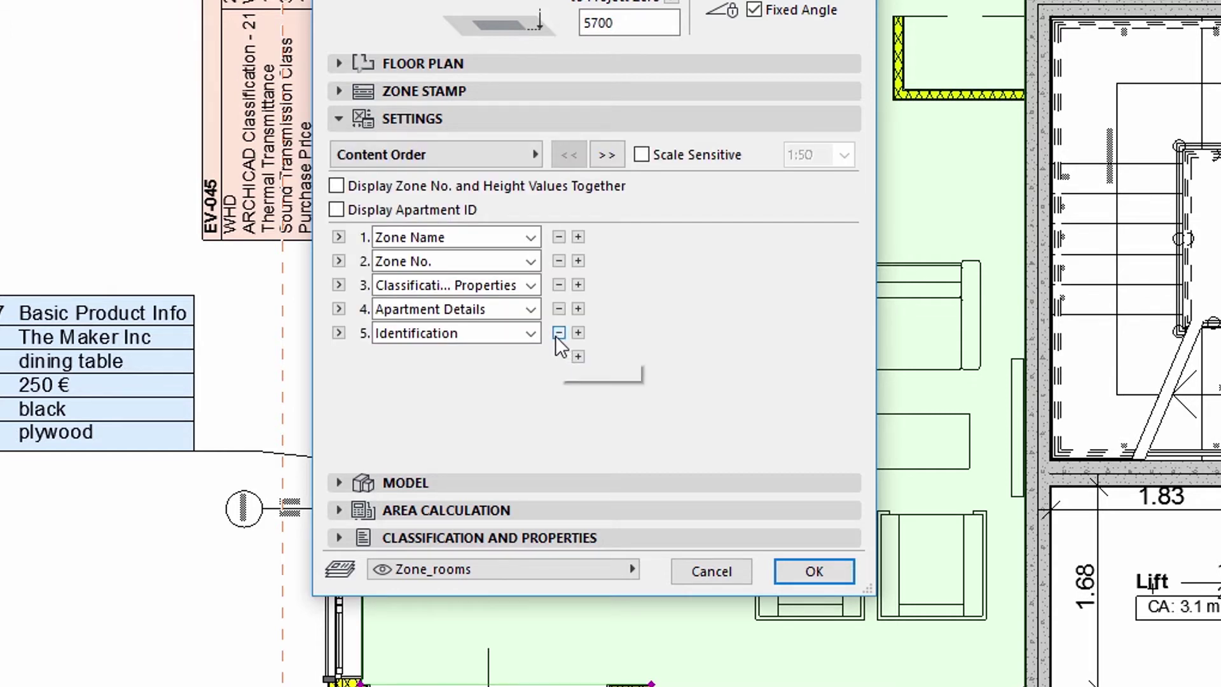
click(558, 333)
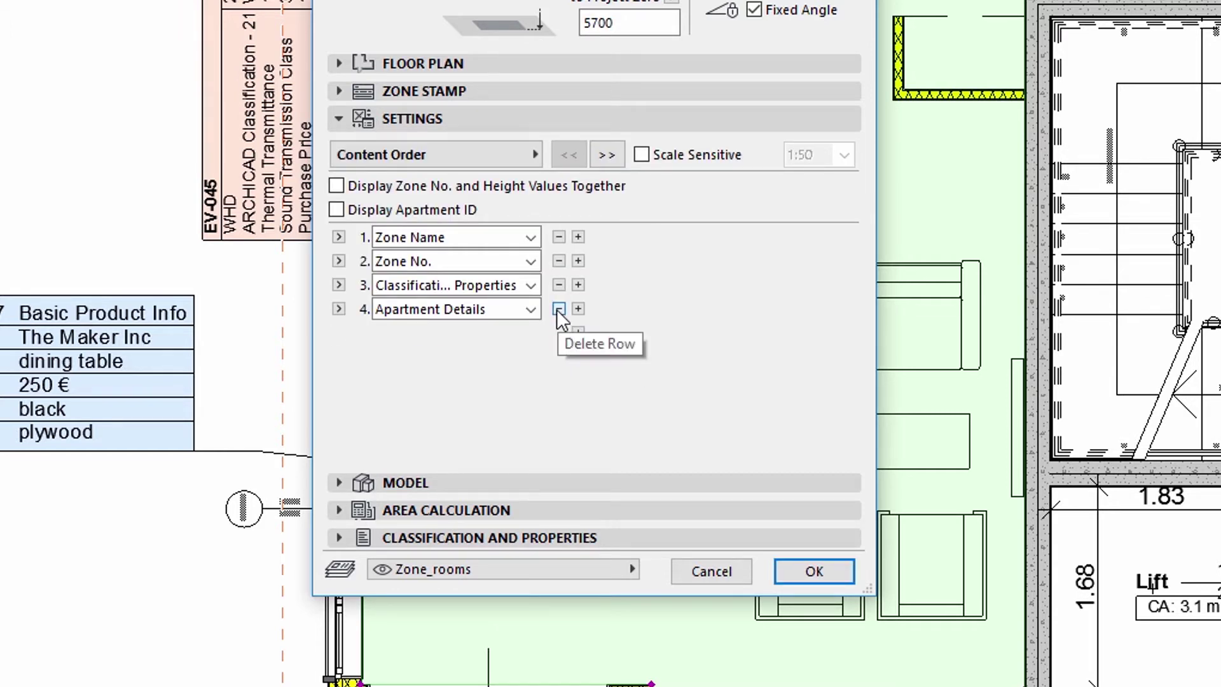
click(558, 309)
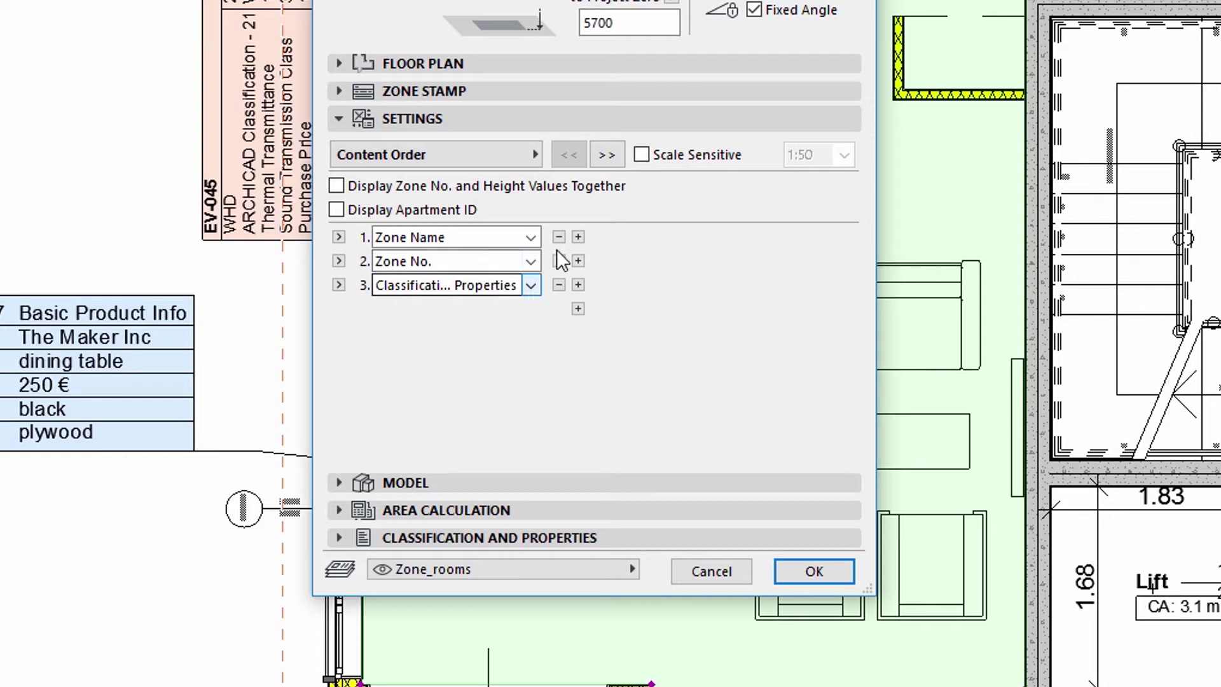
click(607, 161)
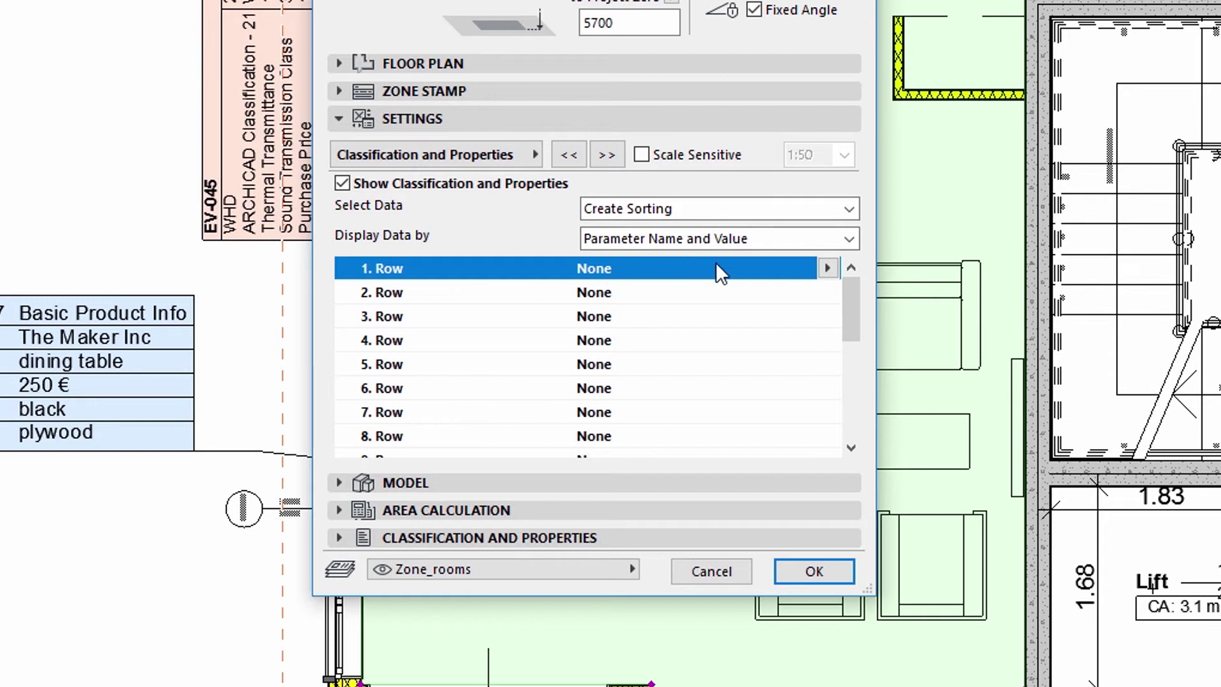
Set zone stamp row 1 to ARCHICAD Classification - 21 and row 2 to Temperature Requirement.
click(826, 268)
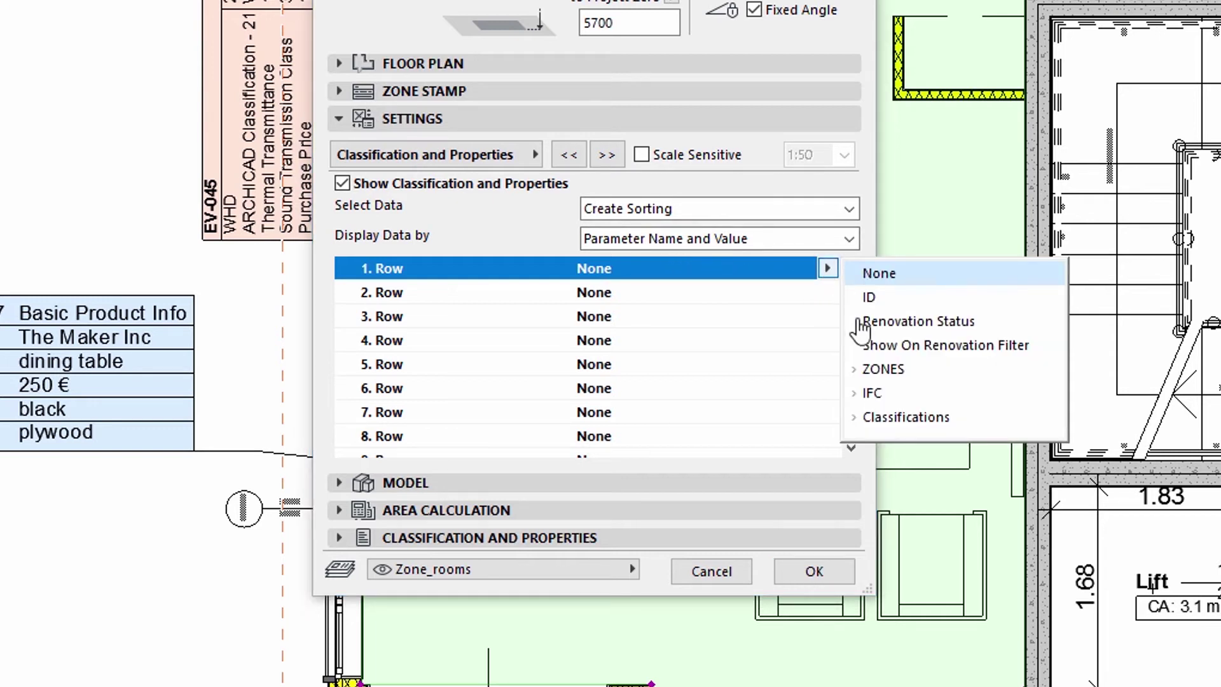
click(863, 420)
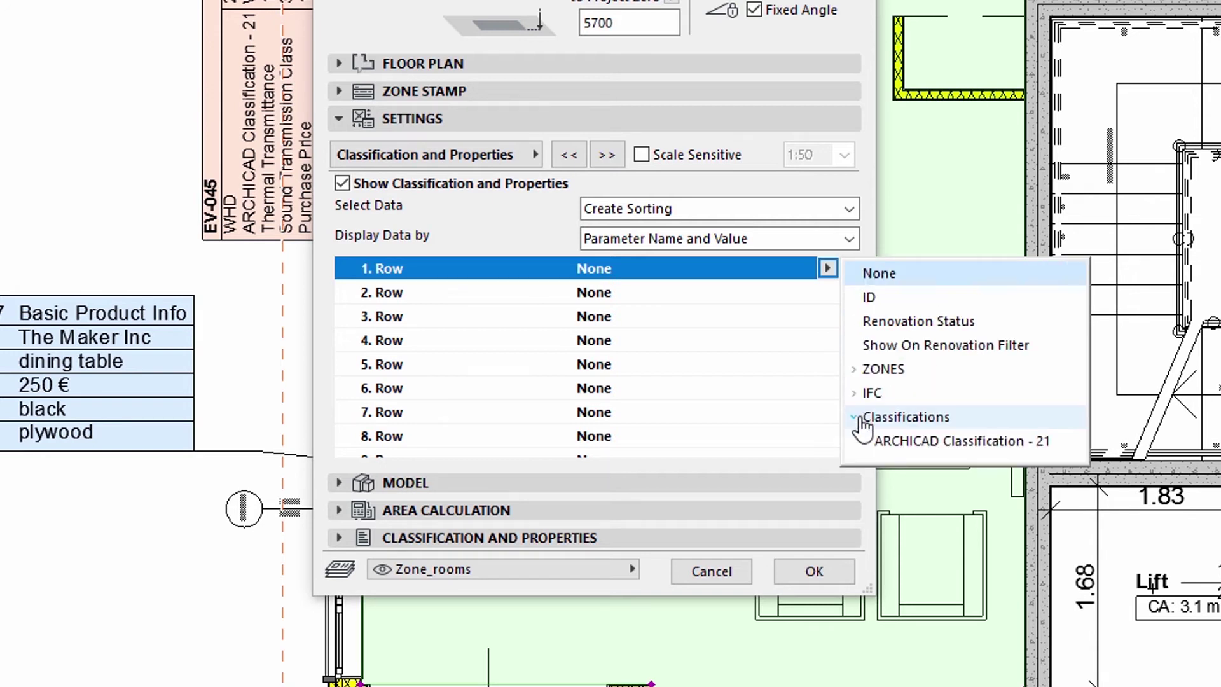
click(900, 441)
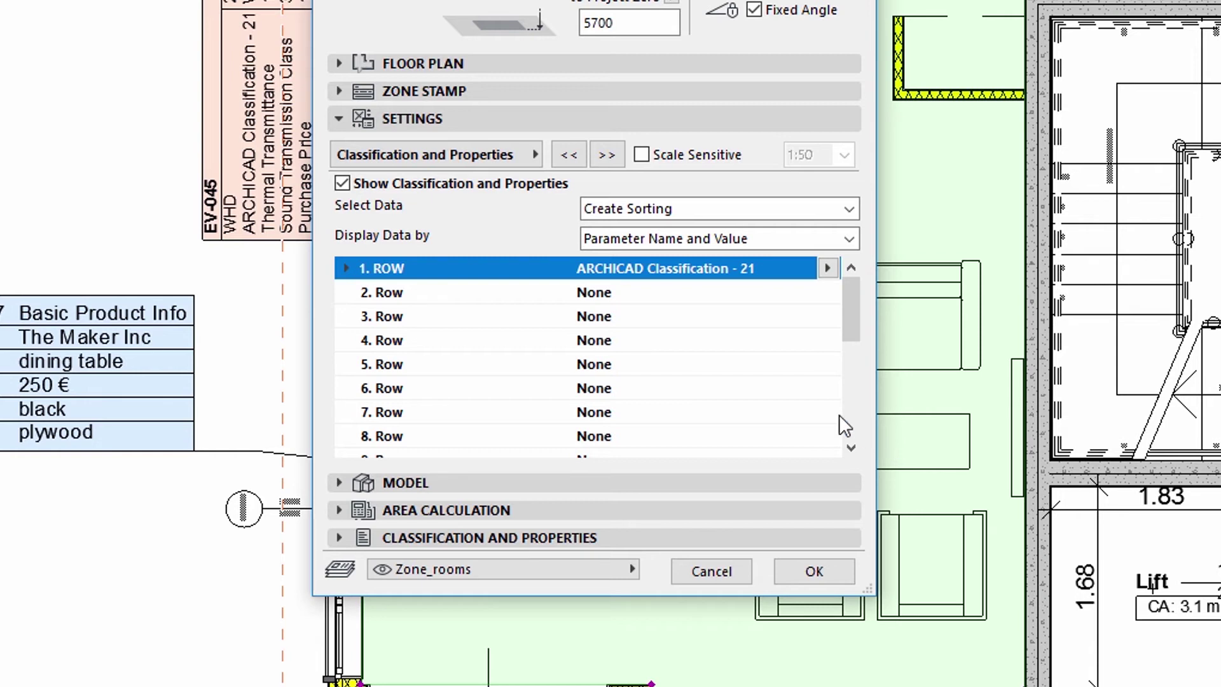
click(631, 292)
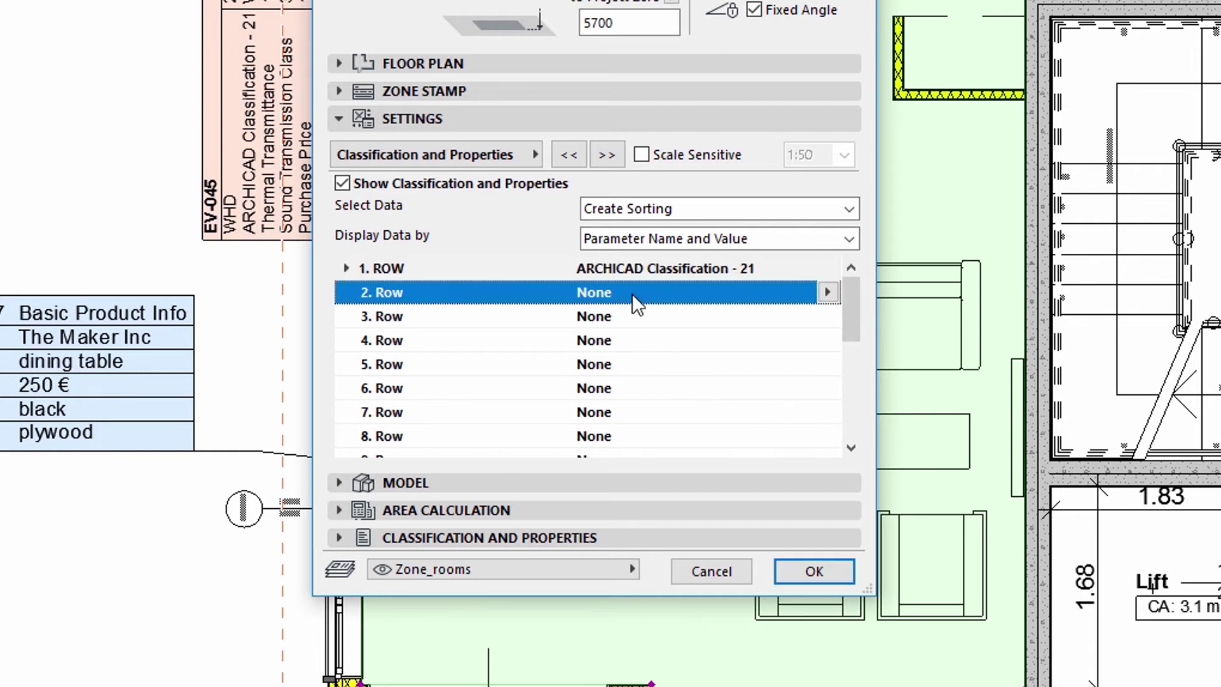
click(827, 291)
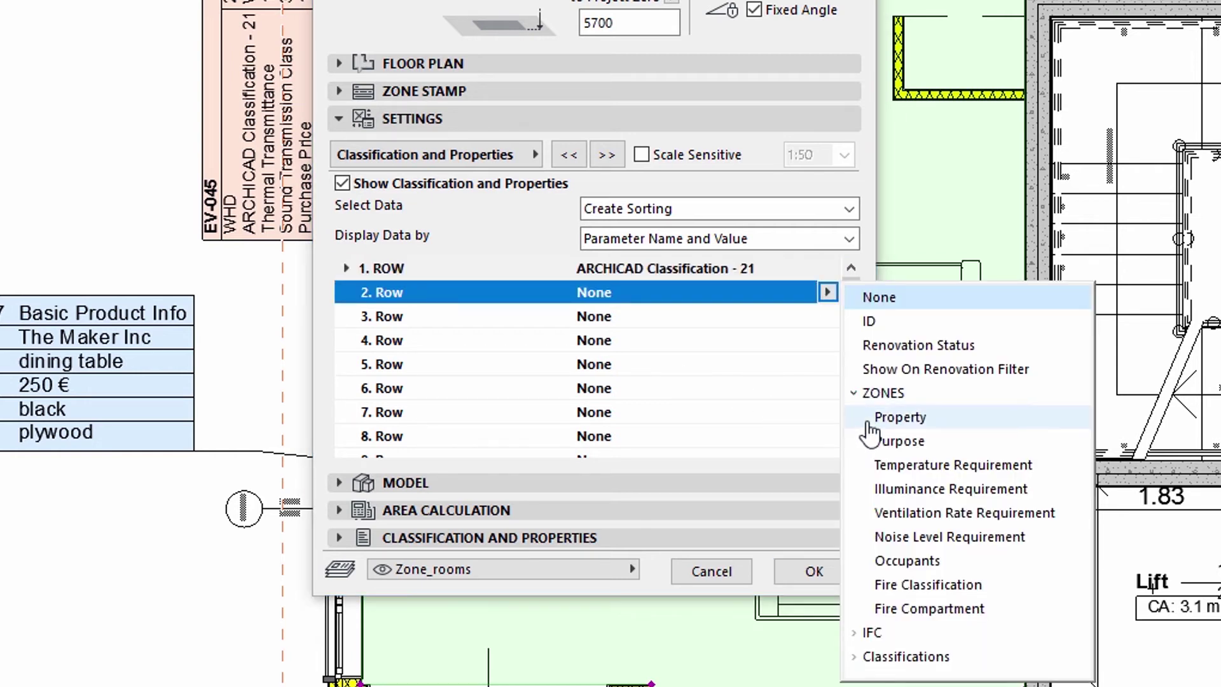
click(896, 466)
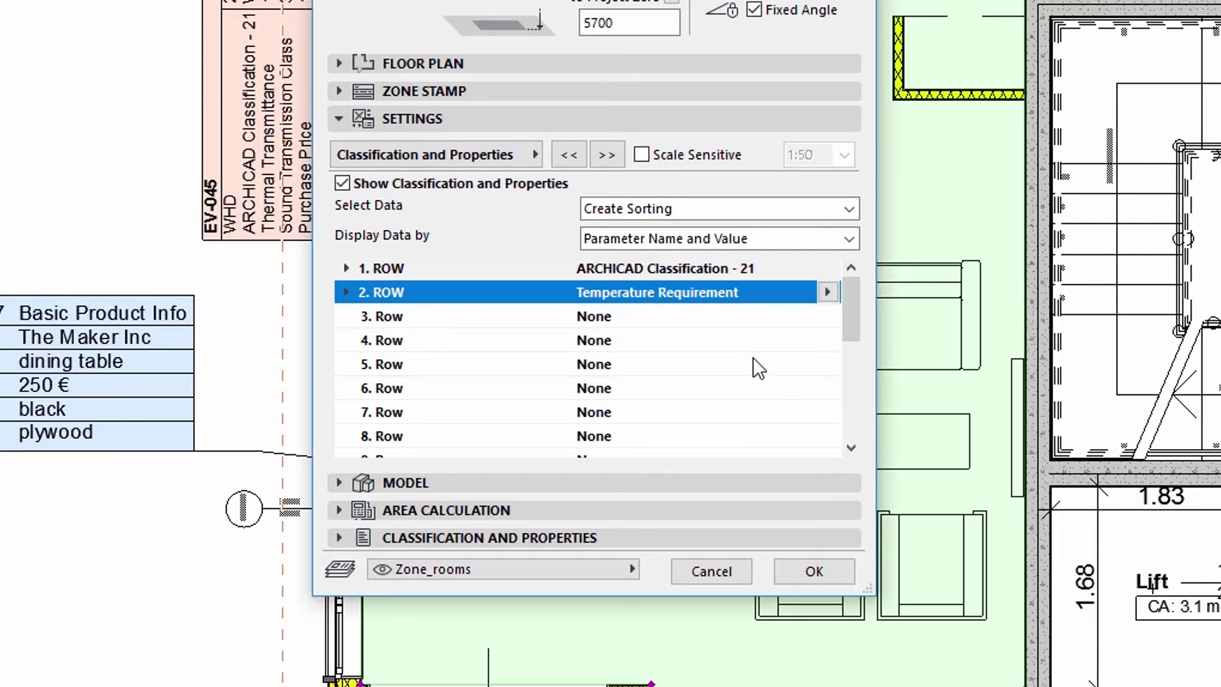
Set rows 3–5 to Illuminance, Ventilation Rate and Noise Level Requirement.
click(739, 318)
click(828, 316)
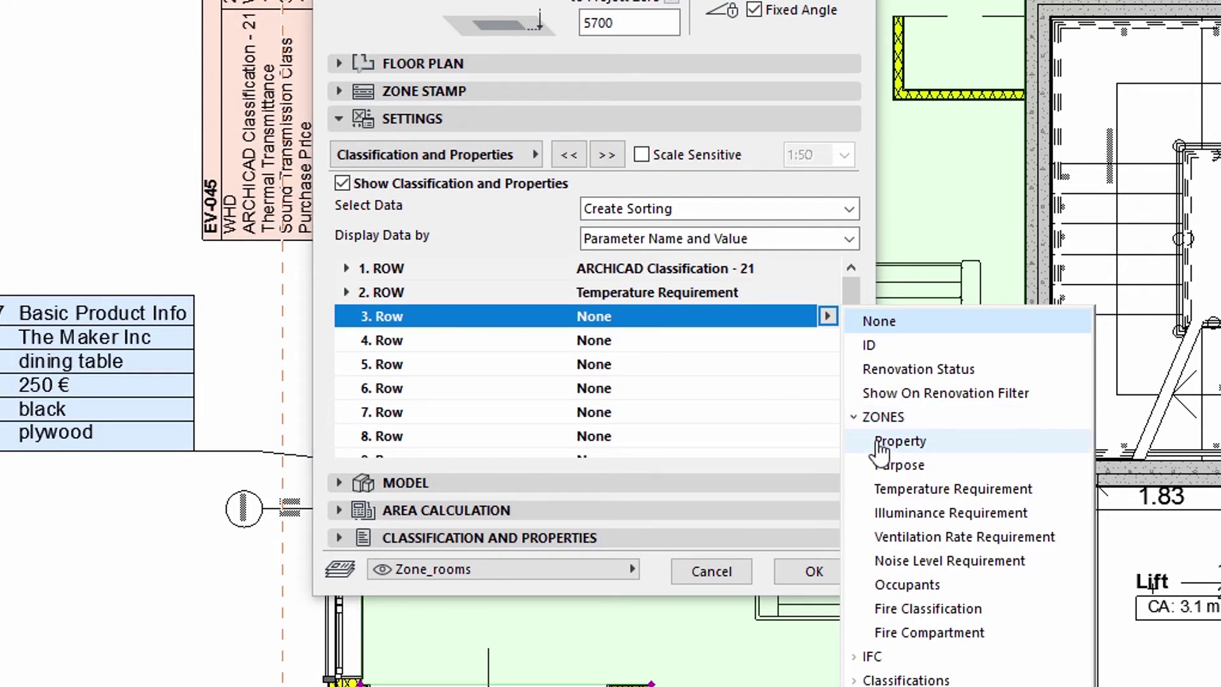
click(895, 514)
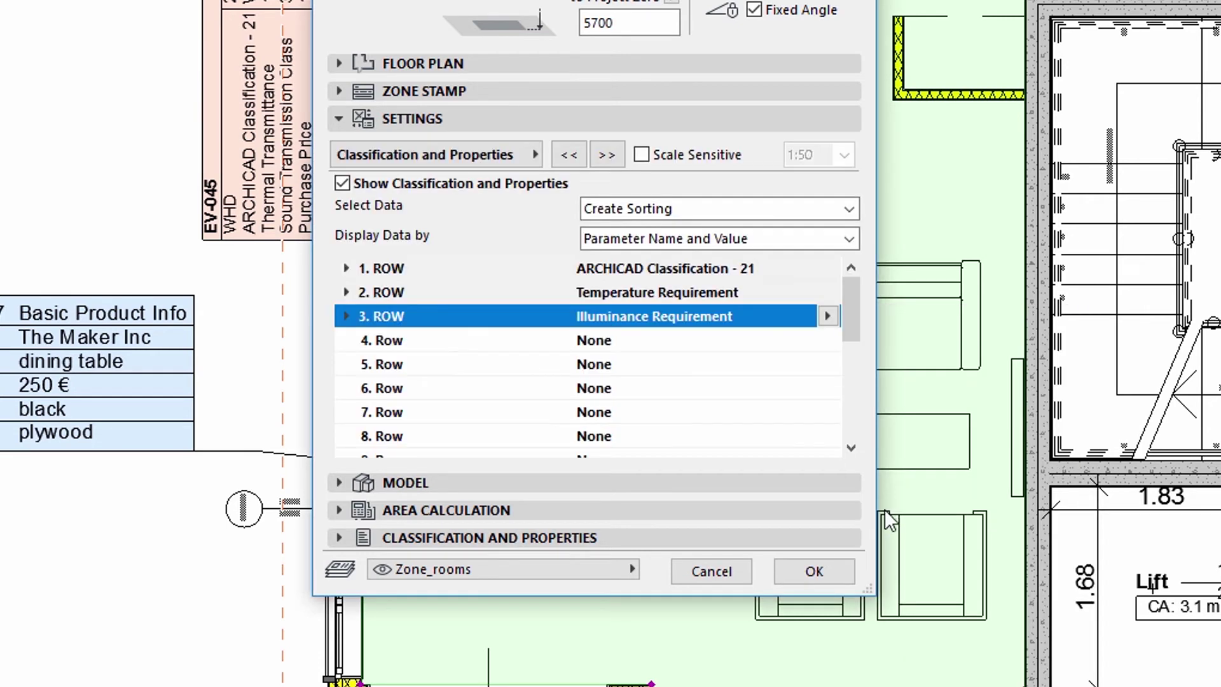
click(716, 342)
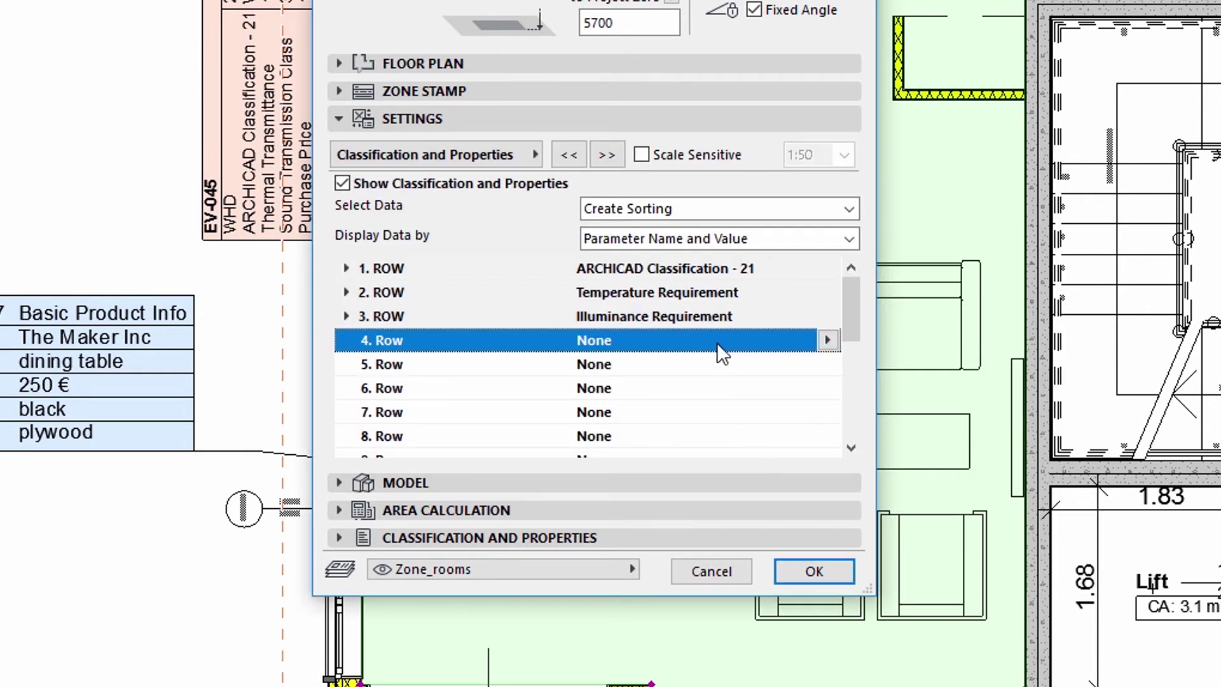
click(827, 339)
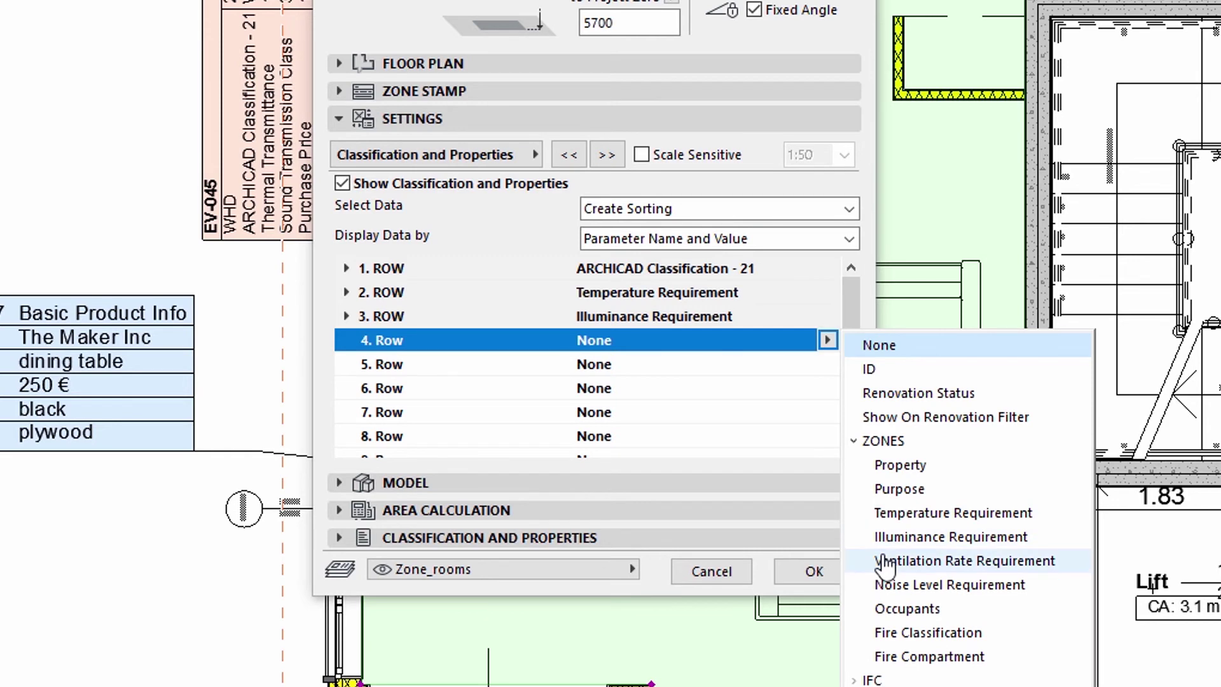
click(886, 561)
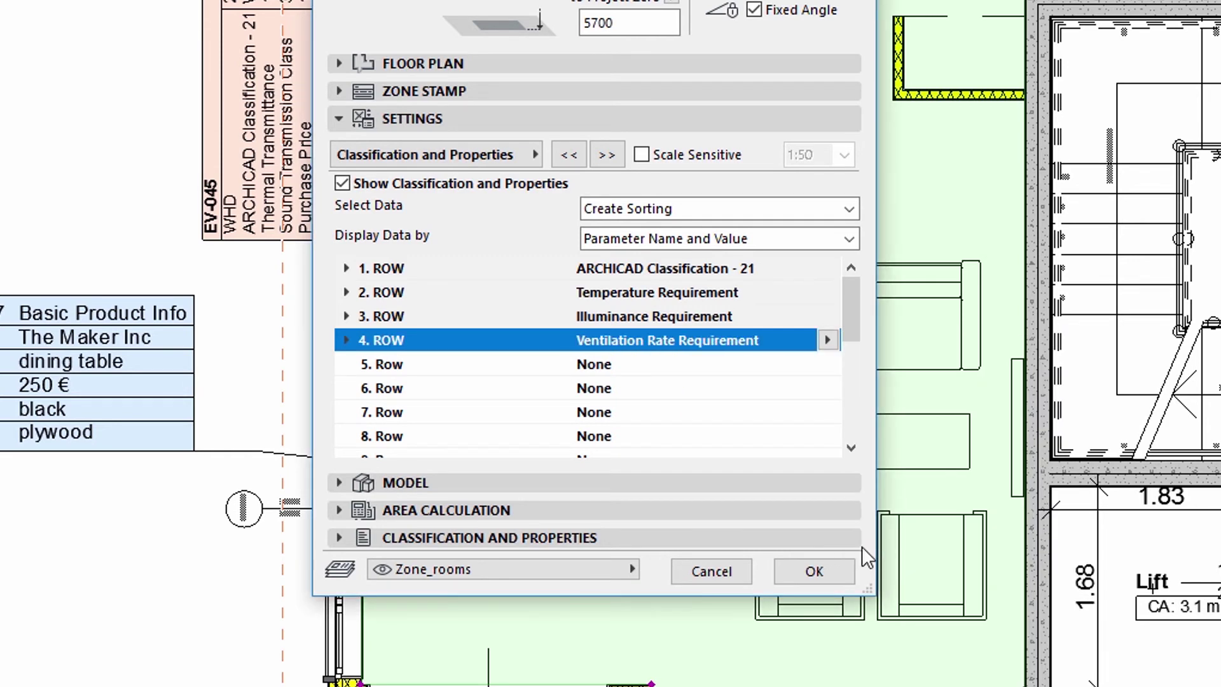
click(756, 367)
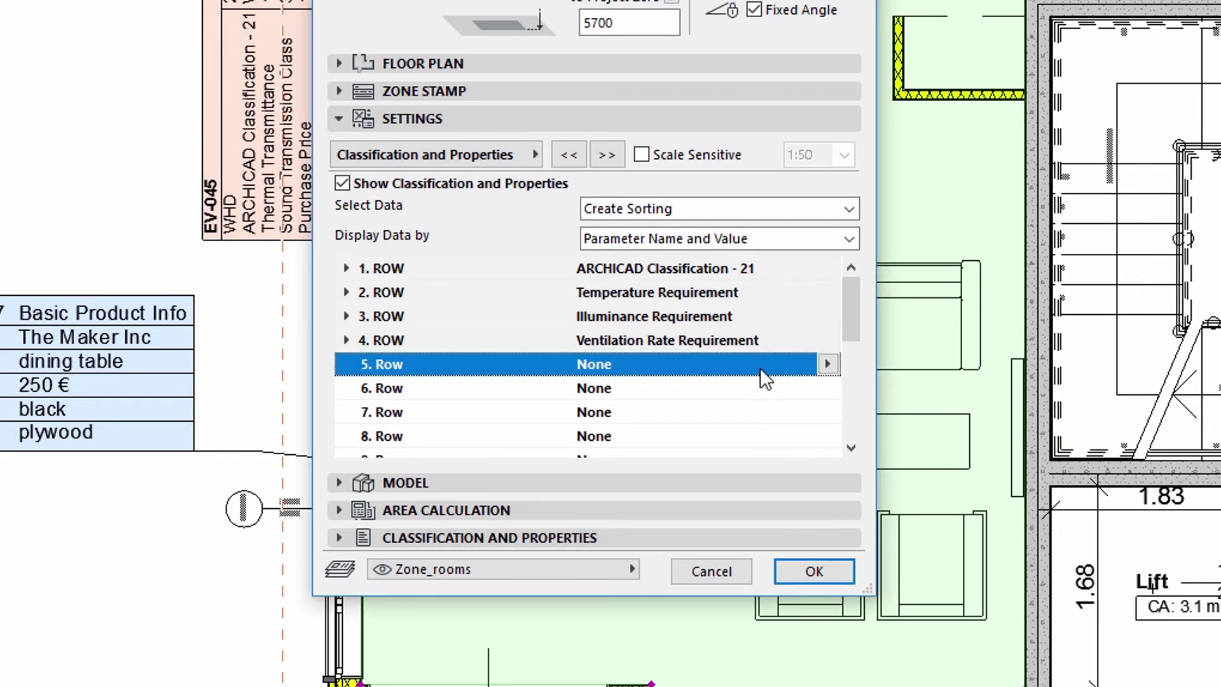
click(827, 364)
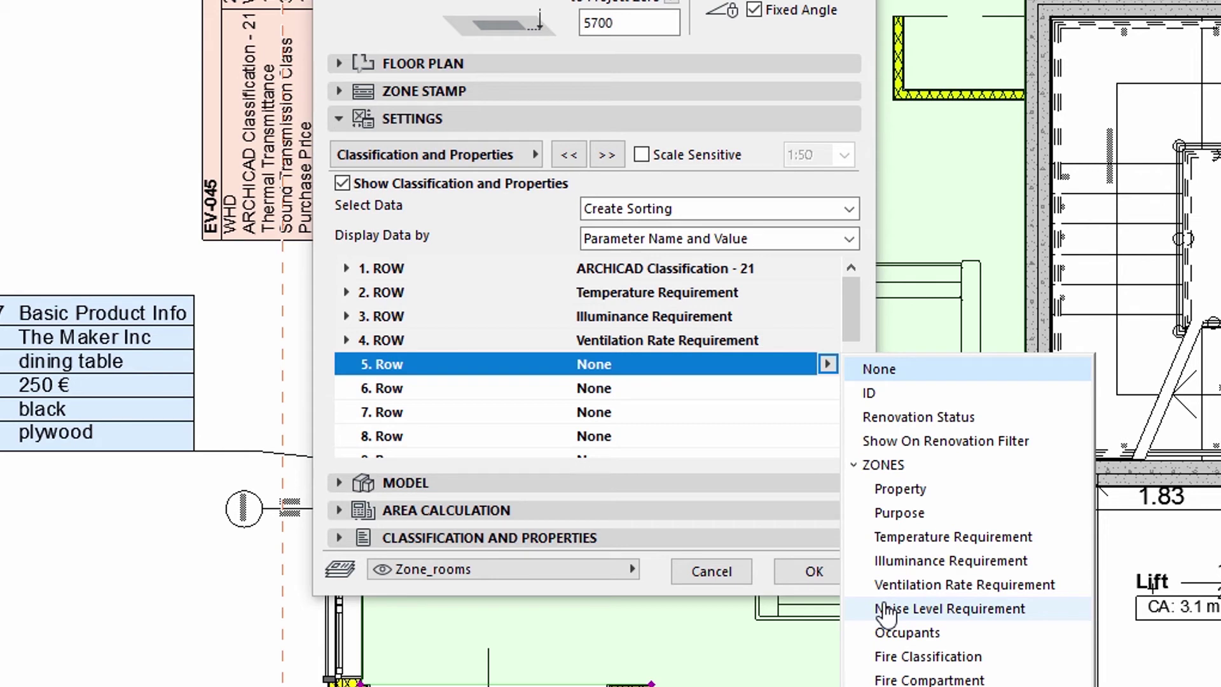
click(886, 611)
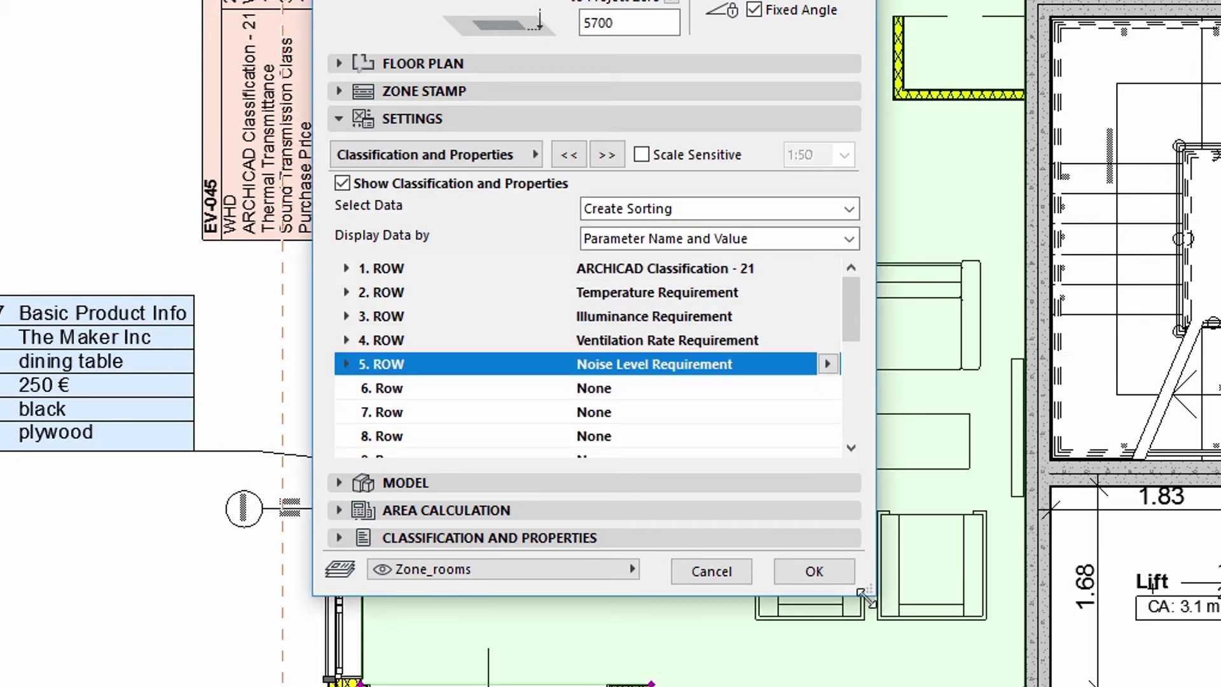
Apply the zone settings, move the zone stamp lower in the room, then deselect it.
click(815, 571)
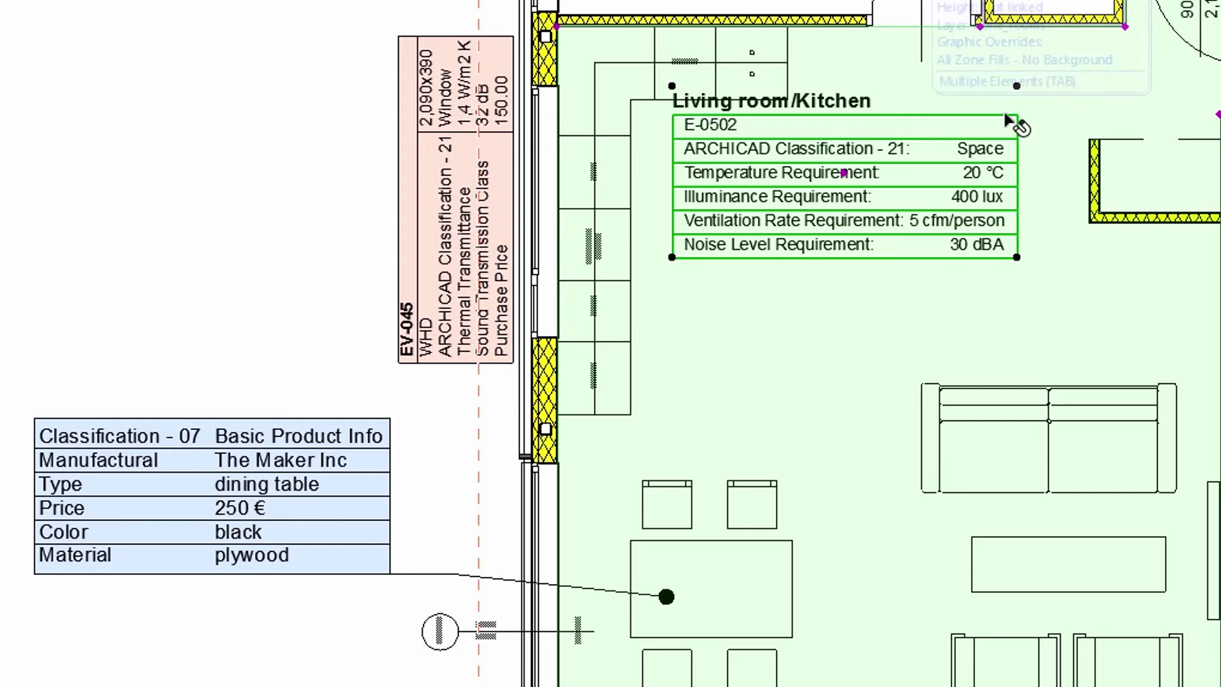
click(845, 173)
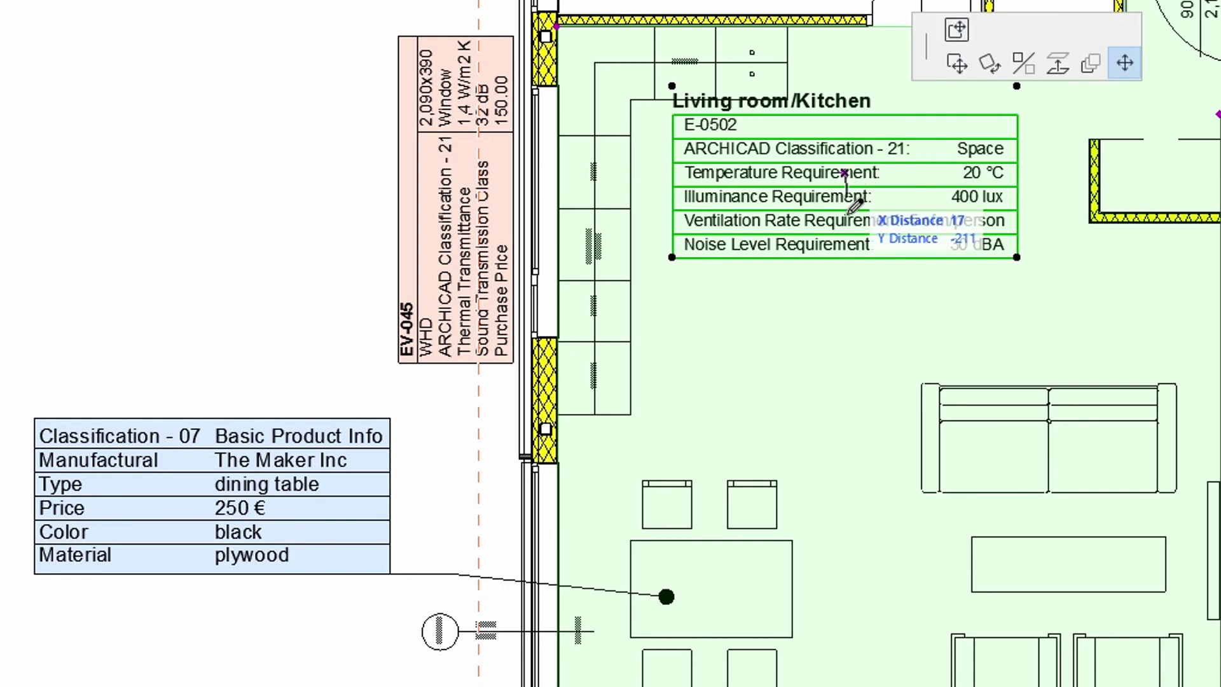
click(844, 232)
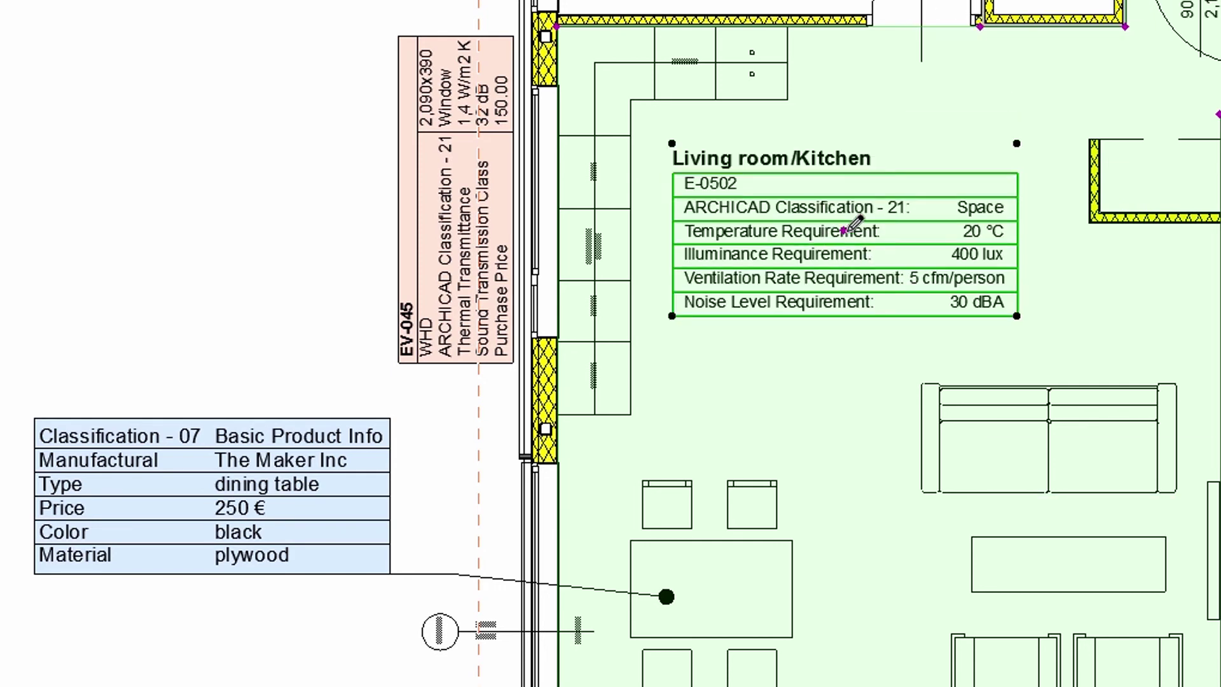
click(280, 174)
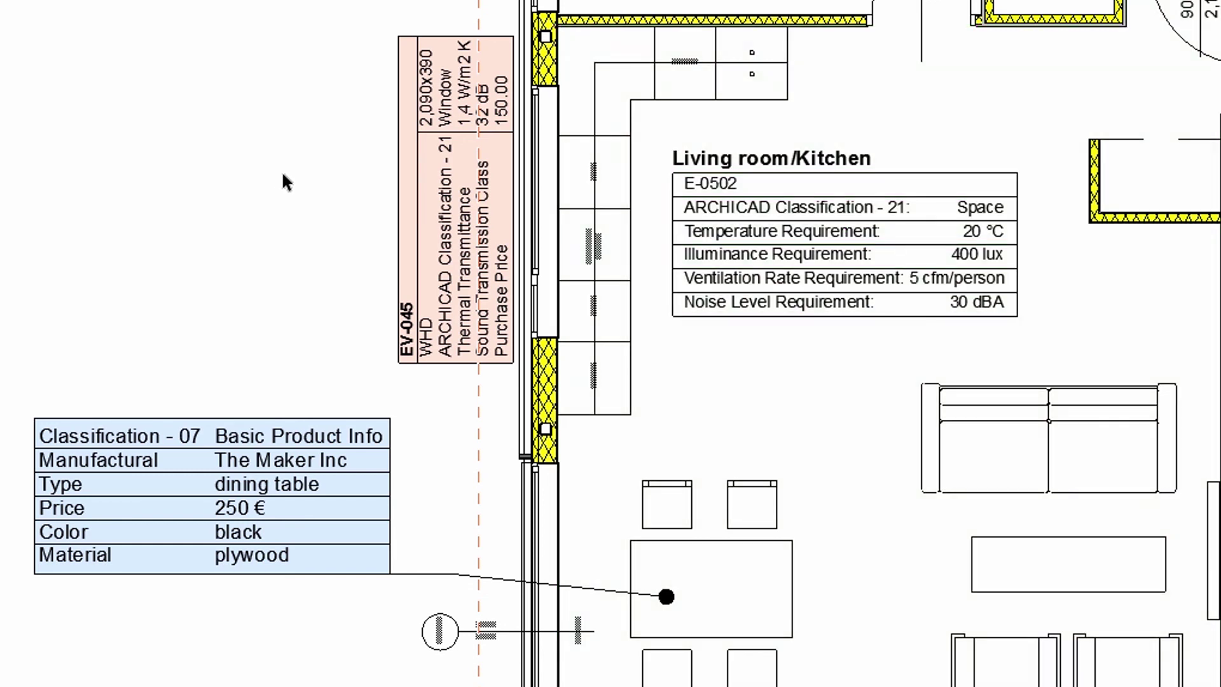